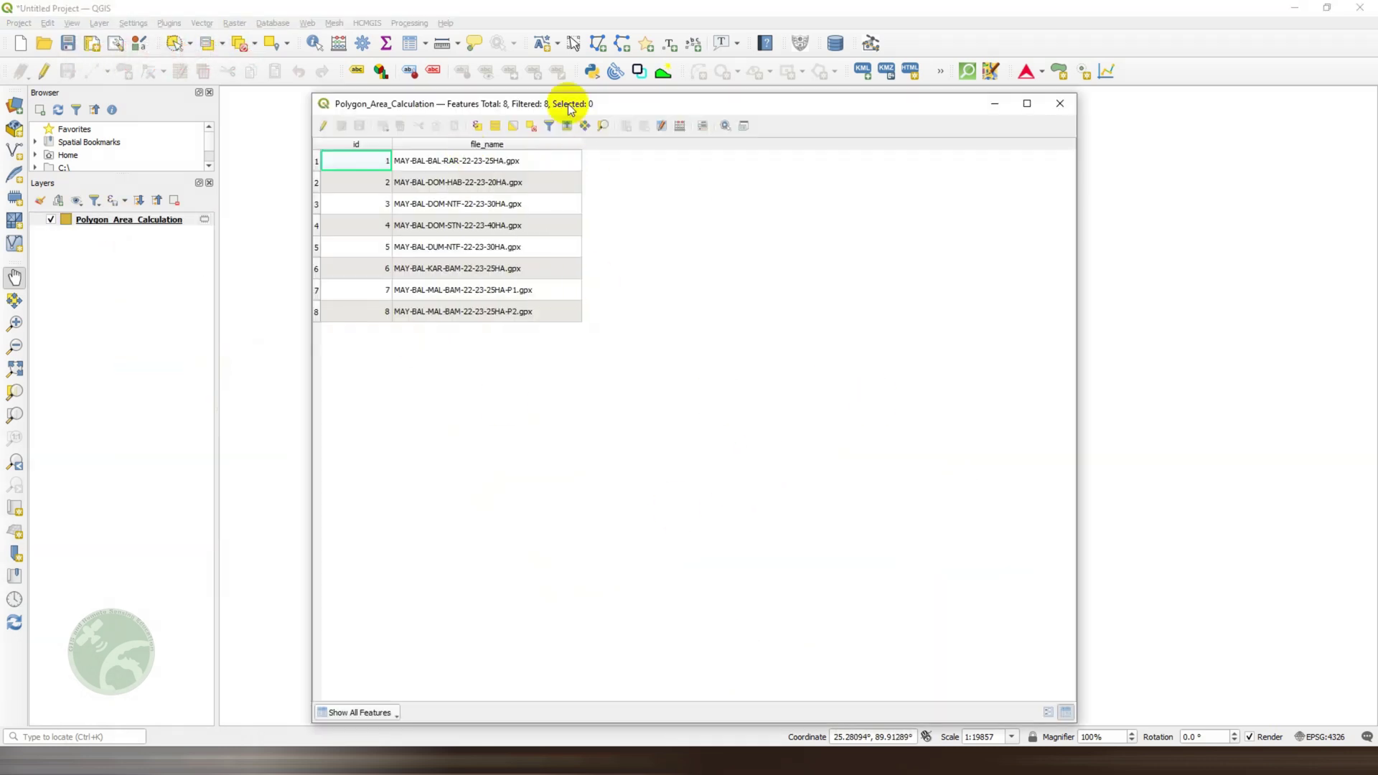
Step: Define a new Decimal Number (real) field named Area_SquareMeter in the field calculator, with the expression $area
left_click_drag(567, 103, 559, 97)
left_click(671, 119)
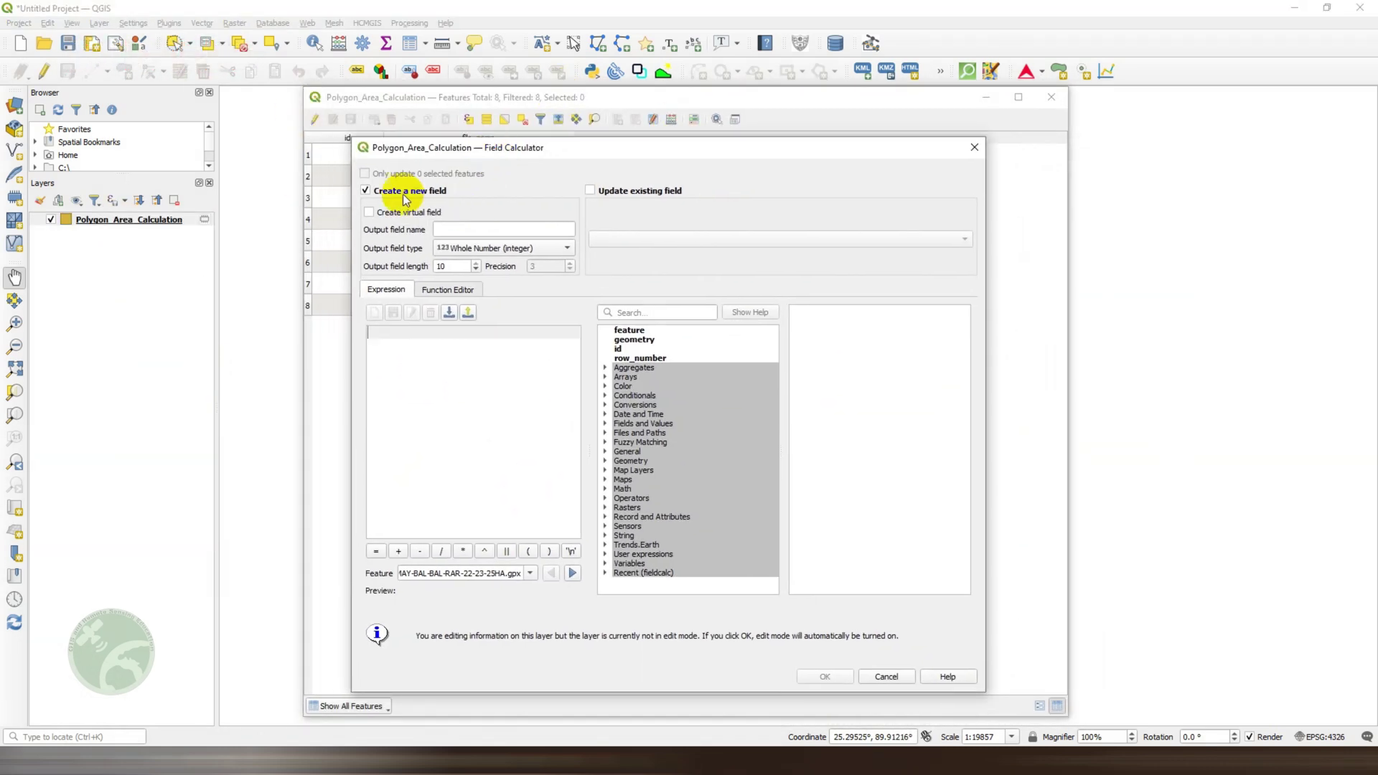
left_click(491, 229)
type("Area_SquareMeter")
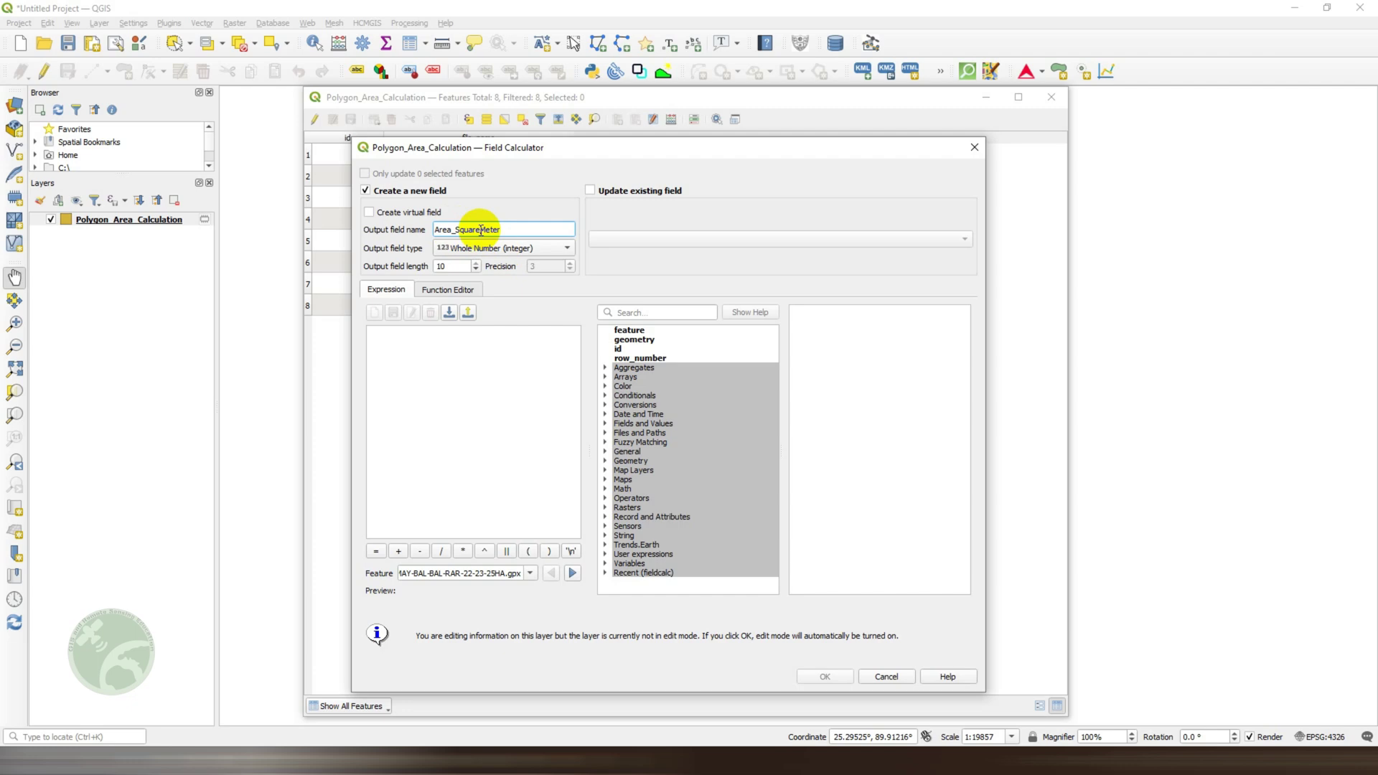
left_click(502, 248)
left_click(532, 261)
left_click(415, 369)
type("$area")
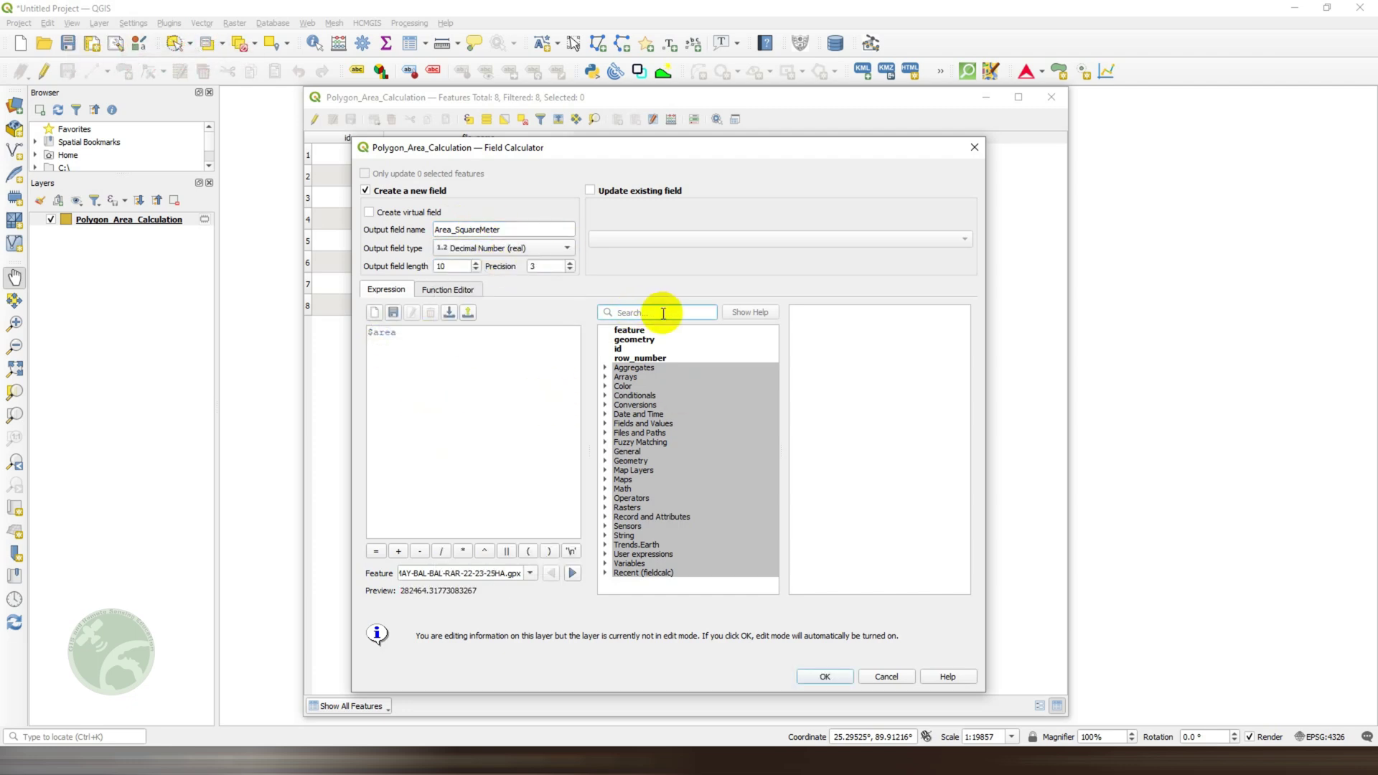
Step: Look up the area function in the expression function list, clear the search, and create the Area_SquareMeter field
left_click(663, 314)
type("area")
left_click(636, 349)
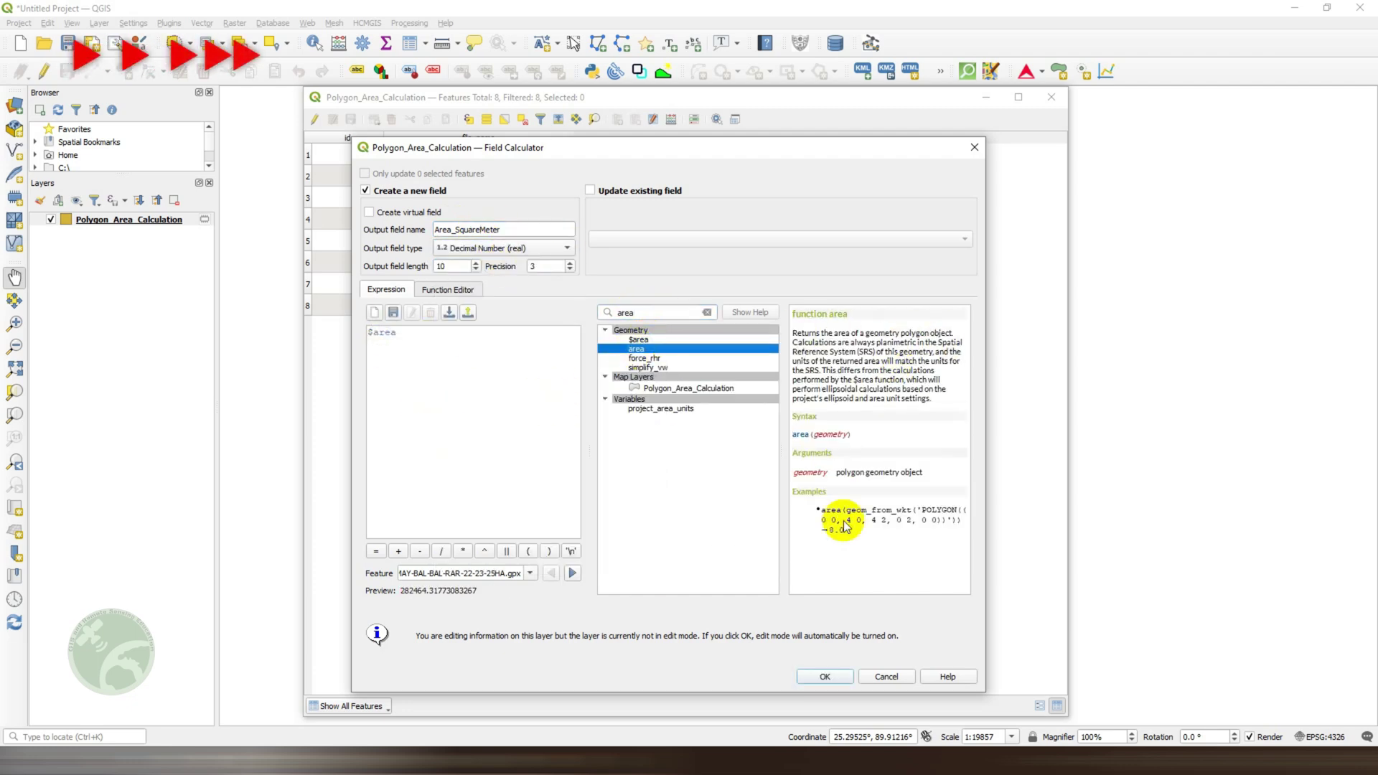
left_click(706, 314)
left_click(825, 676)
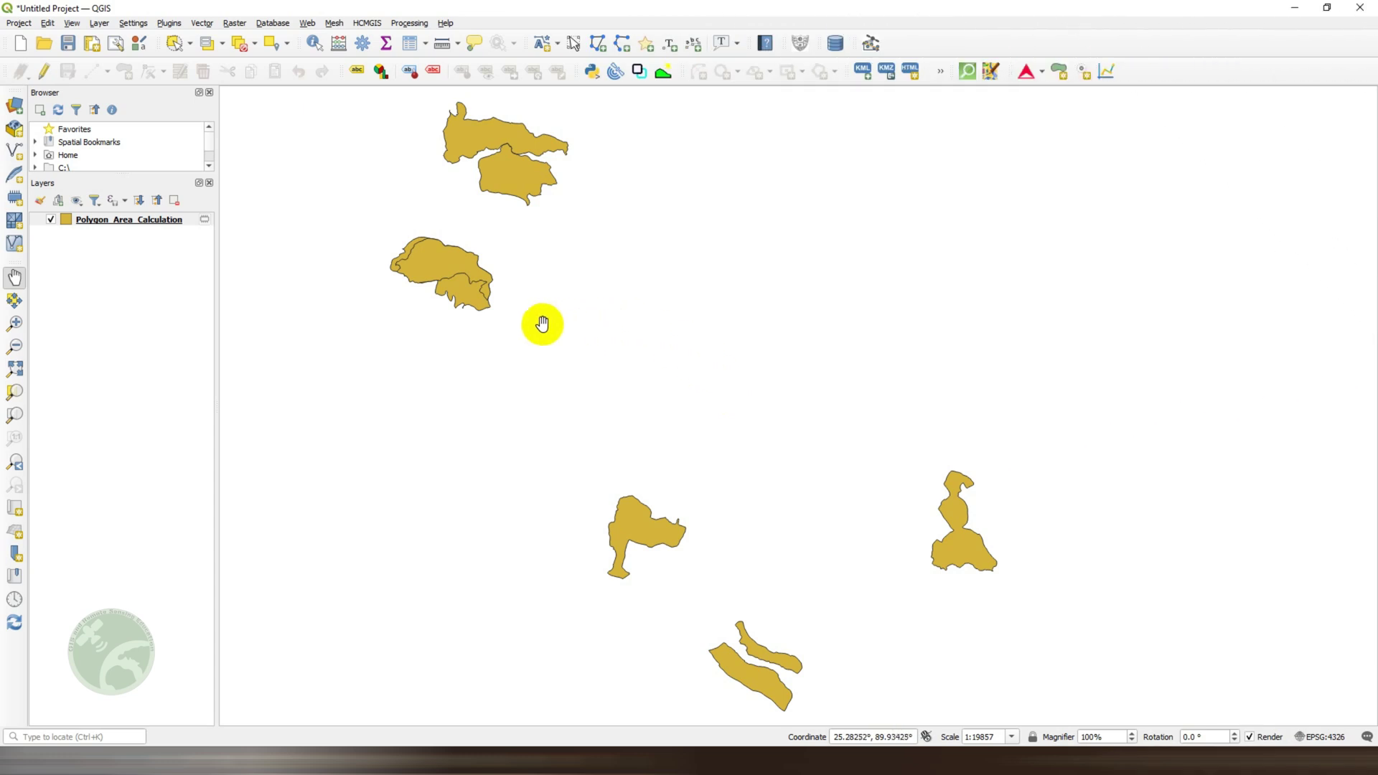
left_click(624, 529)
left_click(445, 276)
left_click(487, 169)
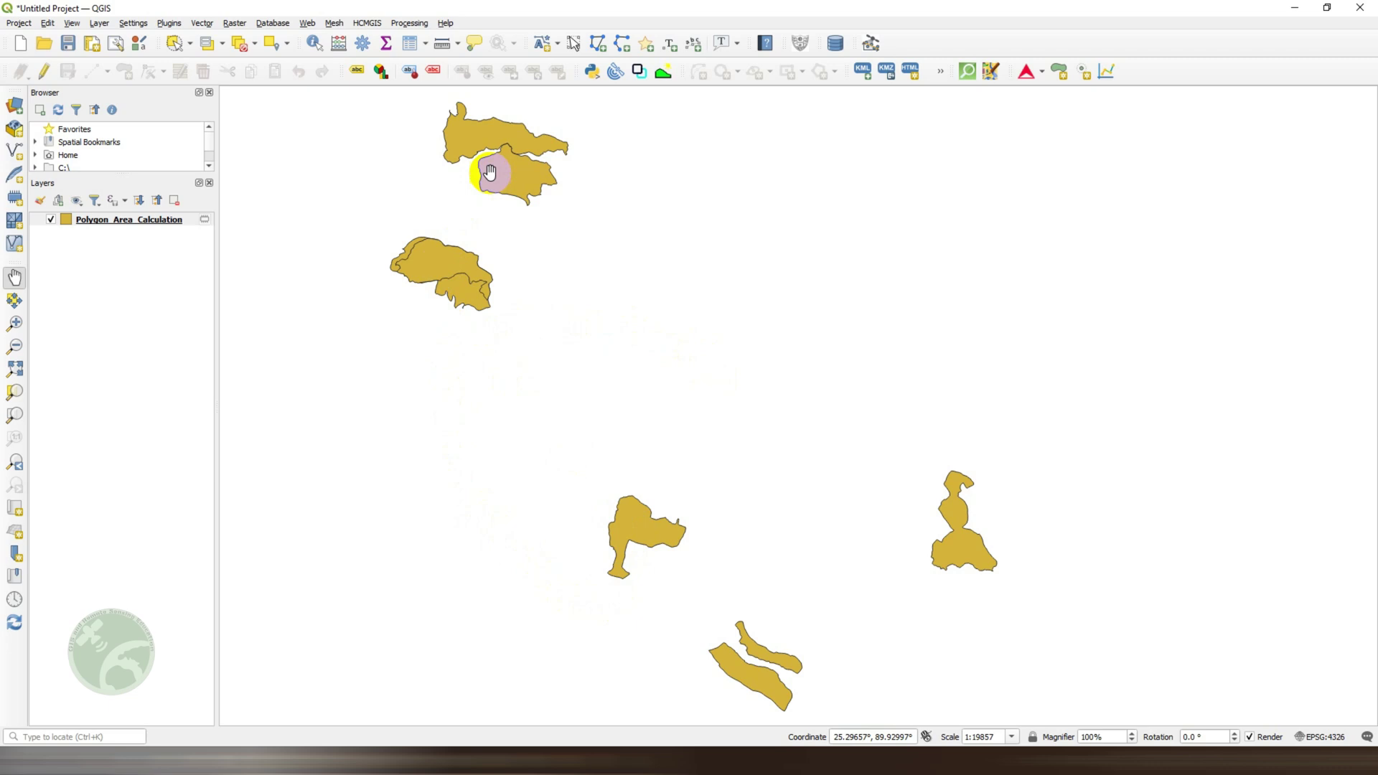
left_click(753, 670)
left_click(953, 553)
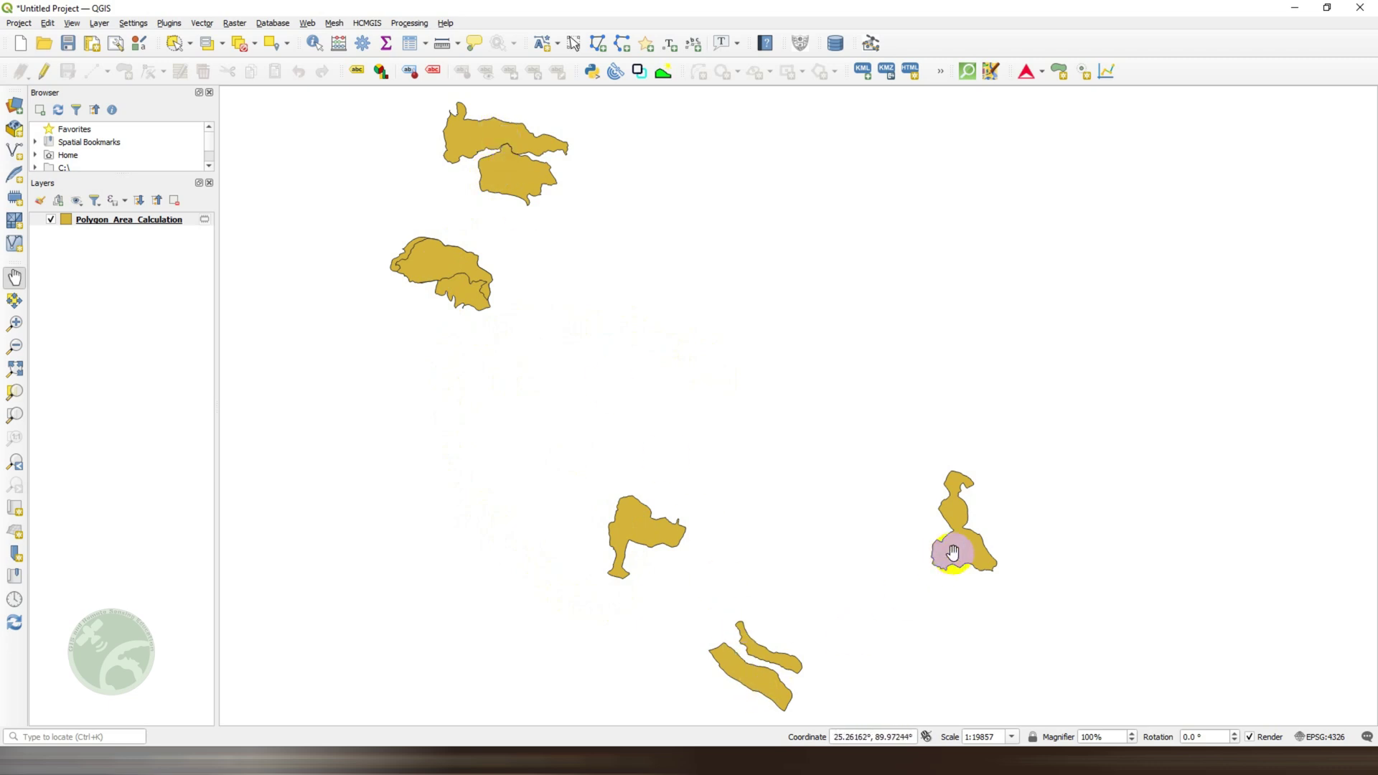
Step: Open the attribute table of the Polygon_Area_Calculation layer and widen the file_name column to fit the full names
left_click(122, 222)
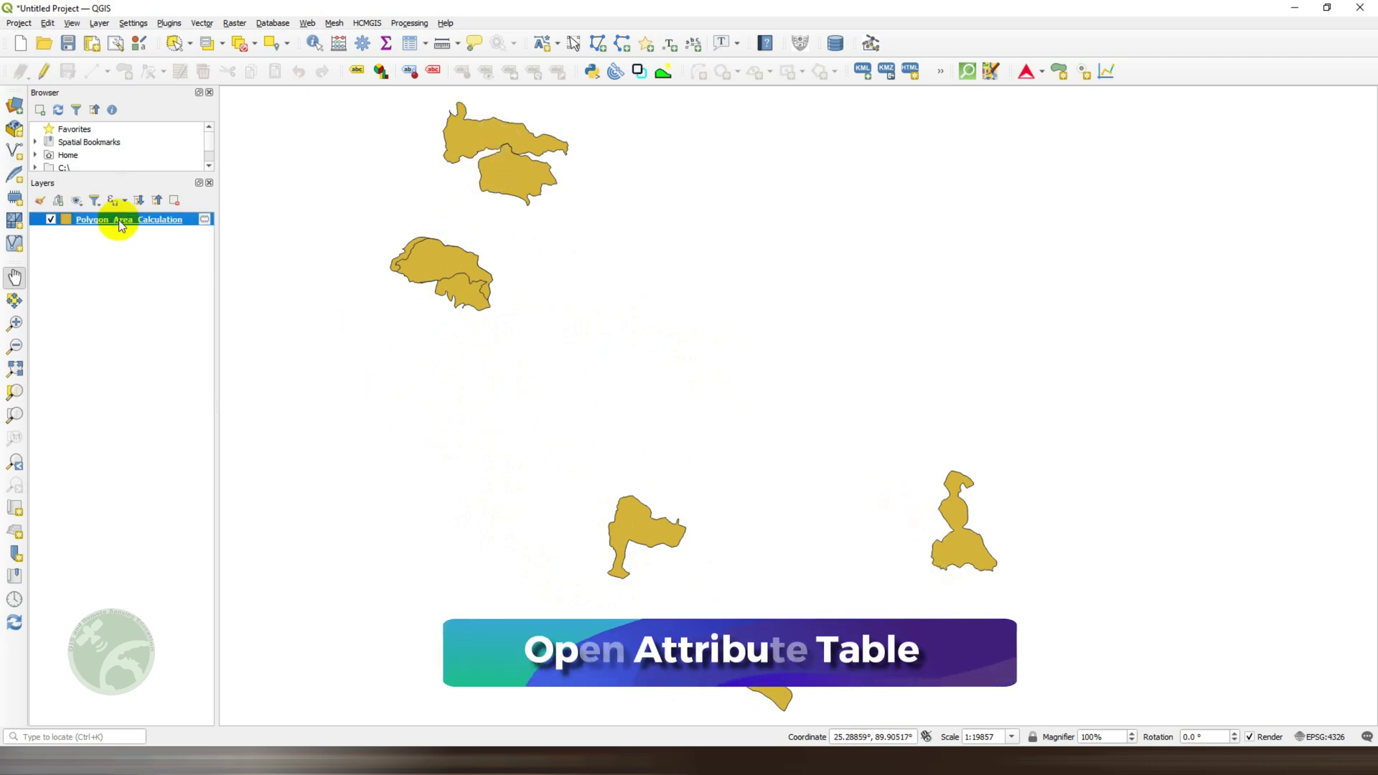
right_click(121, 224)
left_click(205, 364)
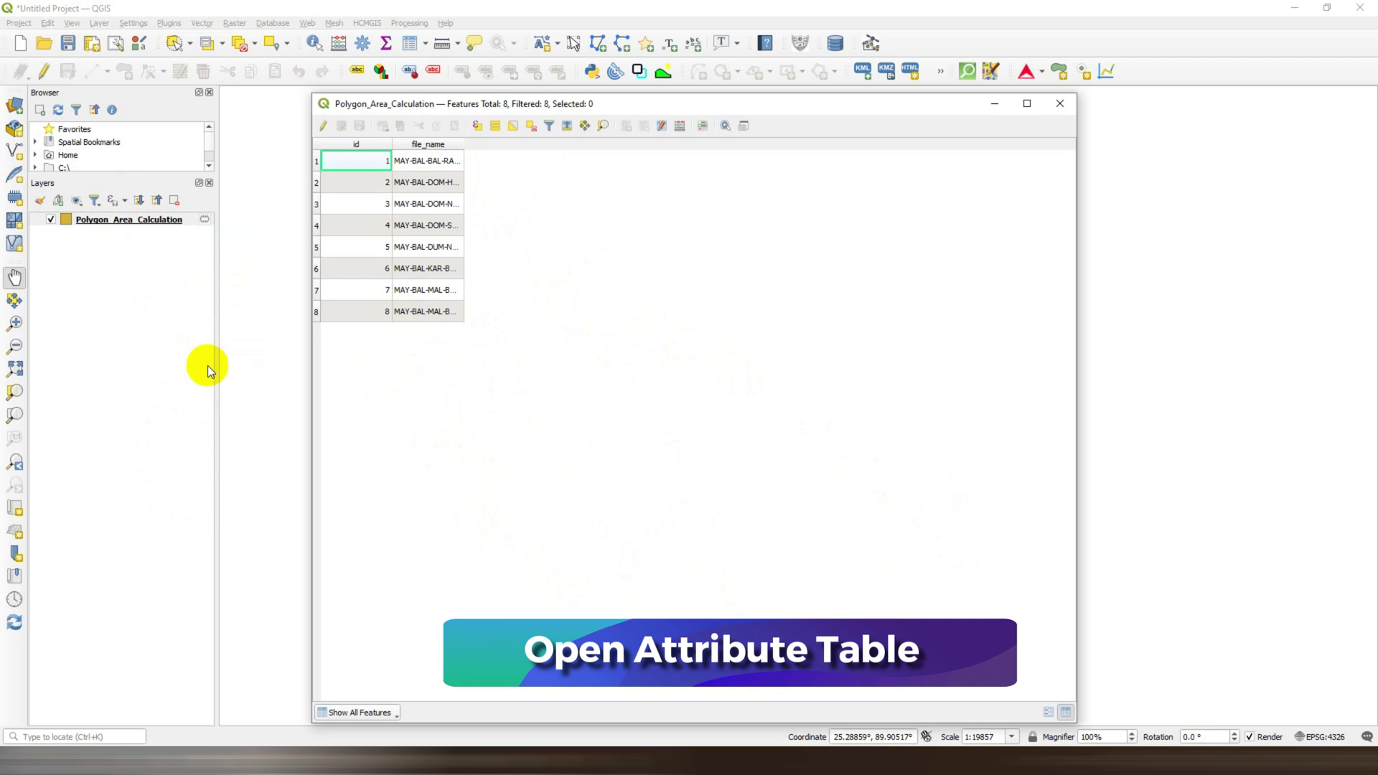
left_click_drag(464, 143, 581, 166)
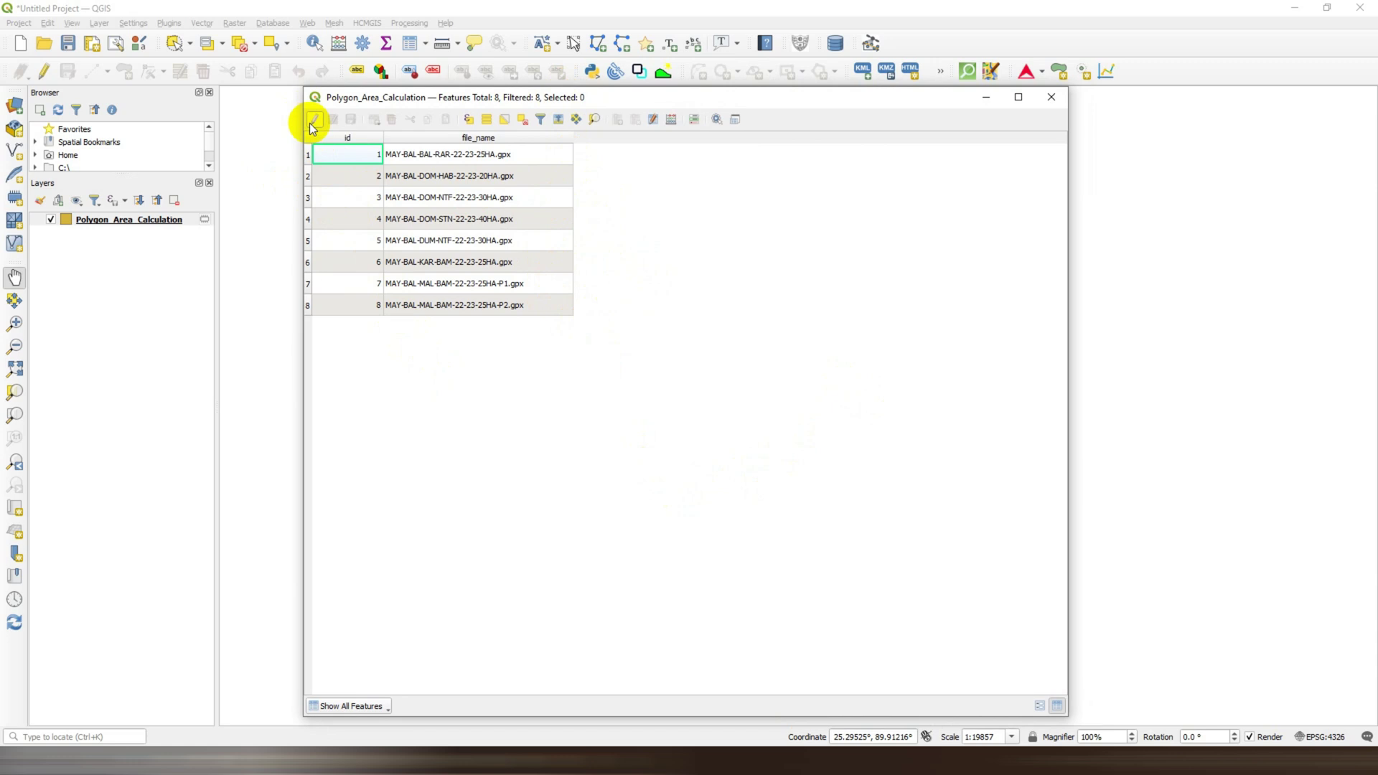
Step: Set up a new field in the field calculator named Area_SquareMeter with the type Decimal Number (real)
left_click(673, 123)
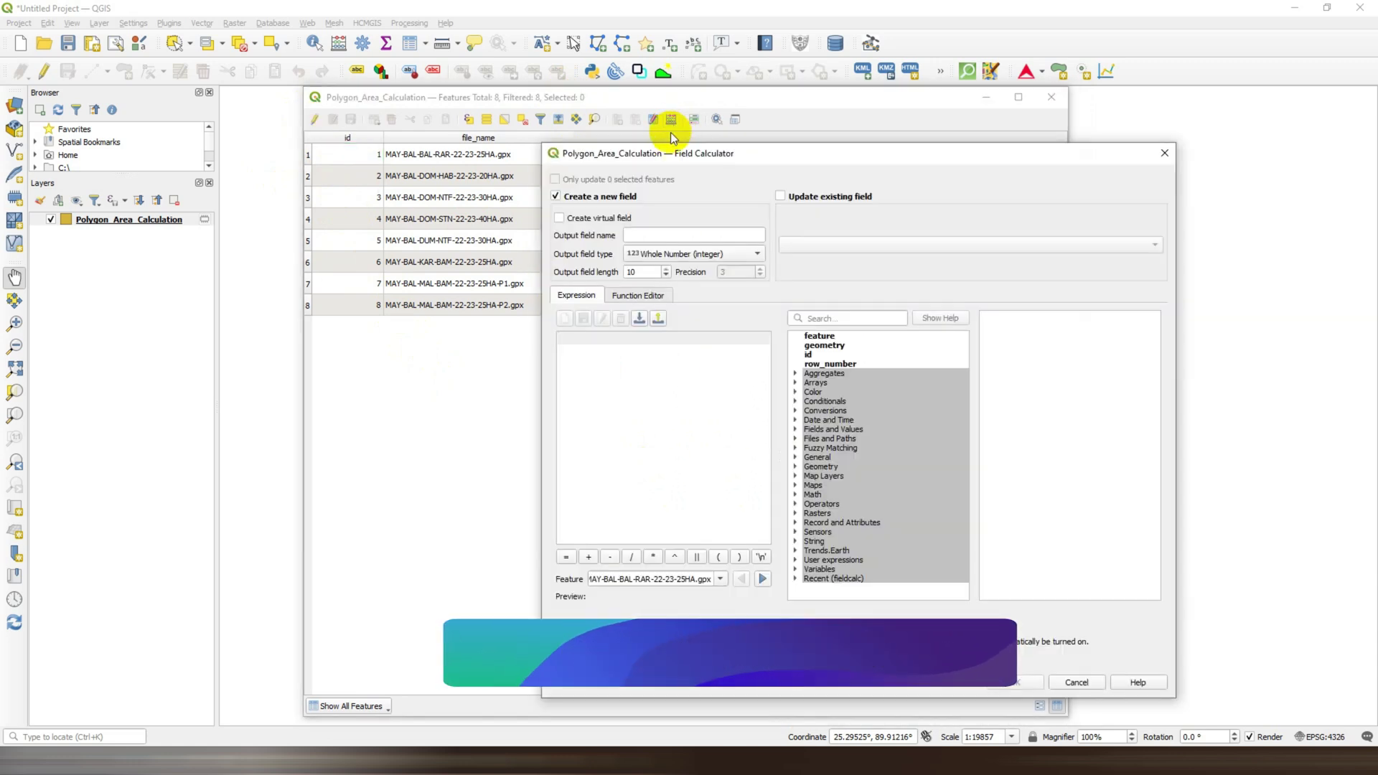
mouse_move(683, 155)
left_mouse_down()
mouse_move(556, 172)
mouse_move(479, 150)
mouse_move(474, 188)
mouse_move(470, 165)
mouse_move(494, 158)
left_mouse_up()
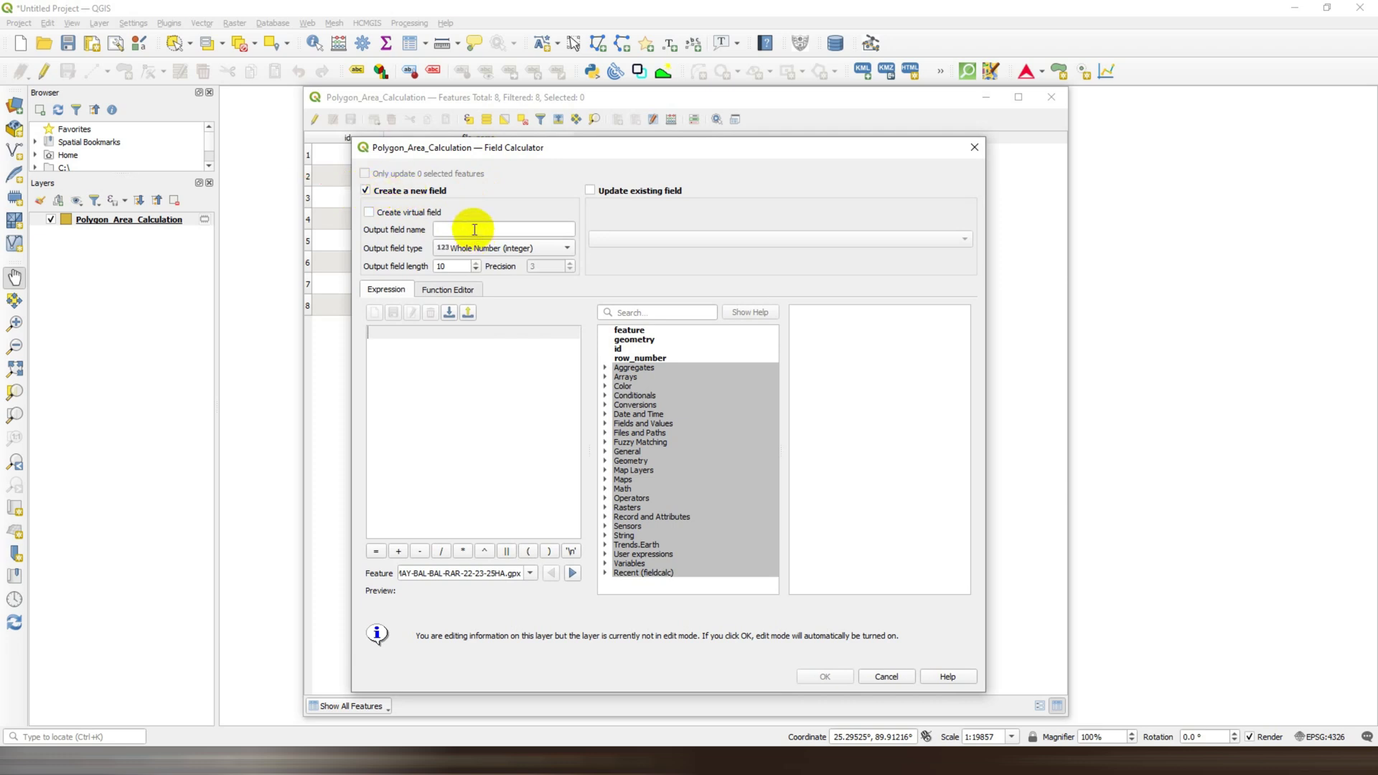
left_click(498, 229)
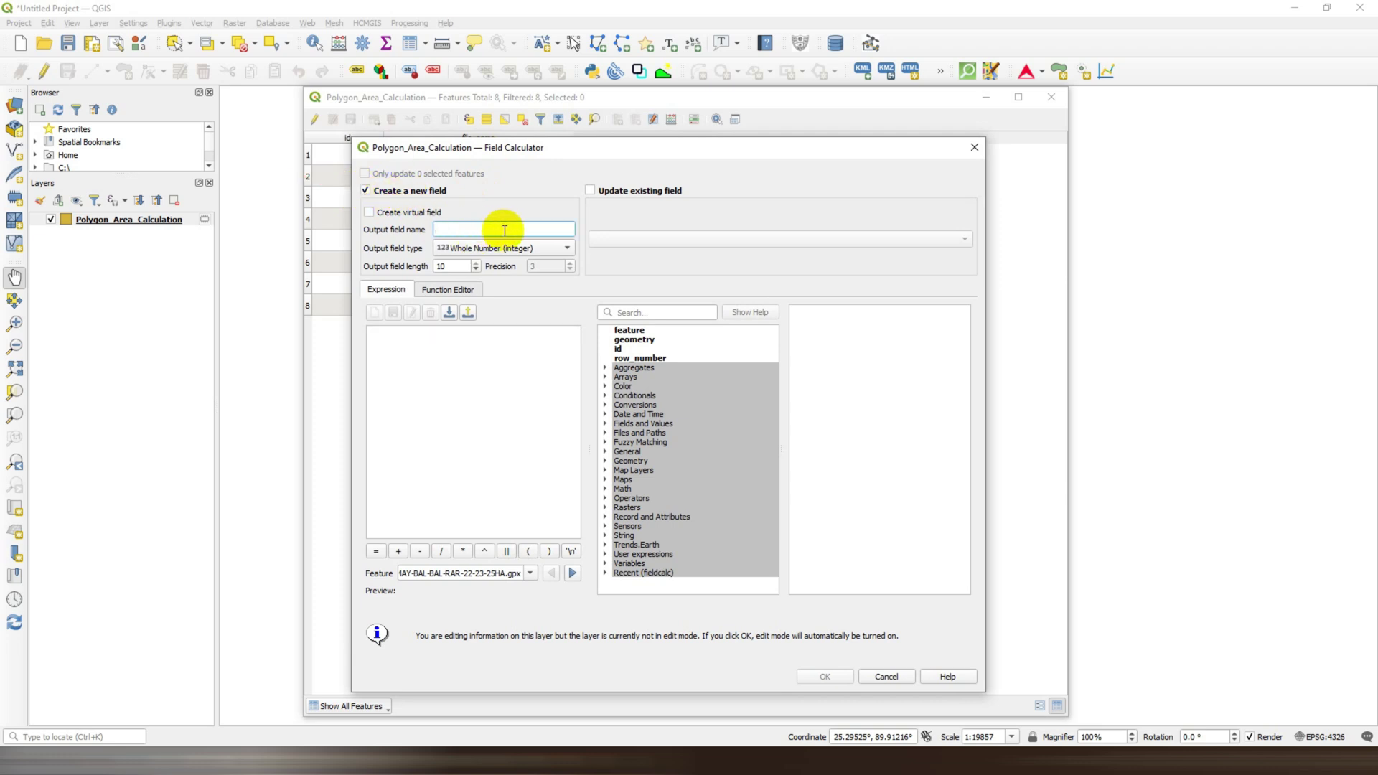
type("Area_SquareMeter")
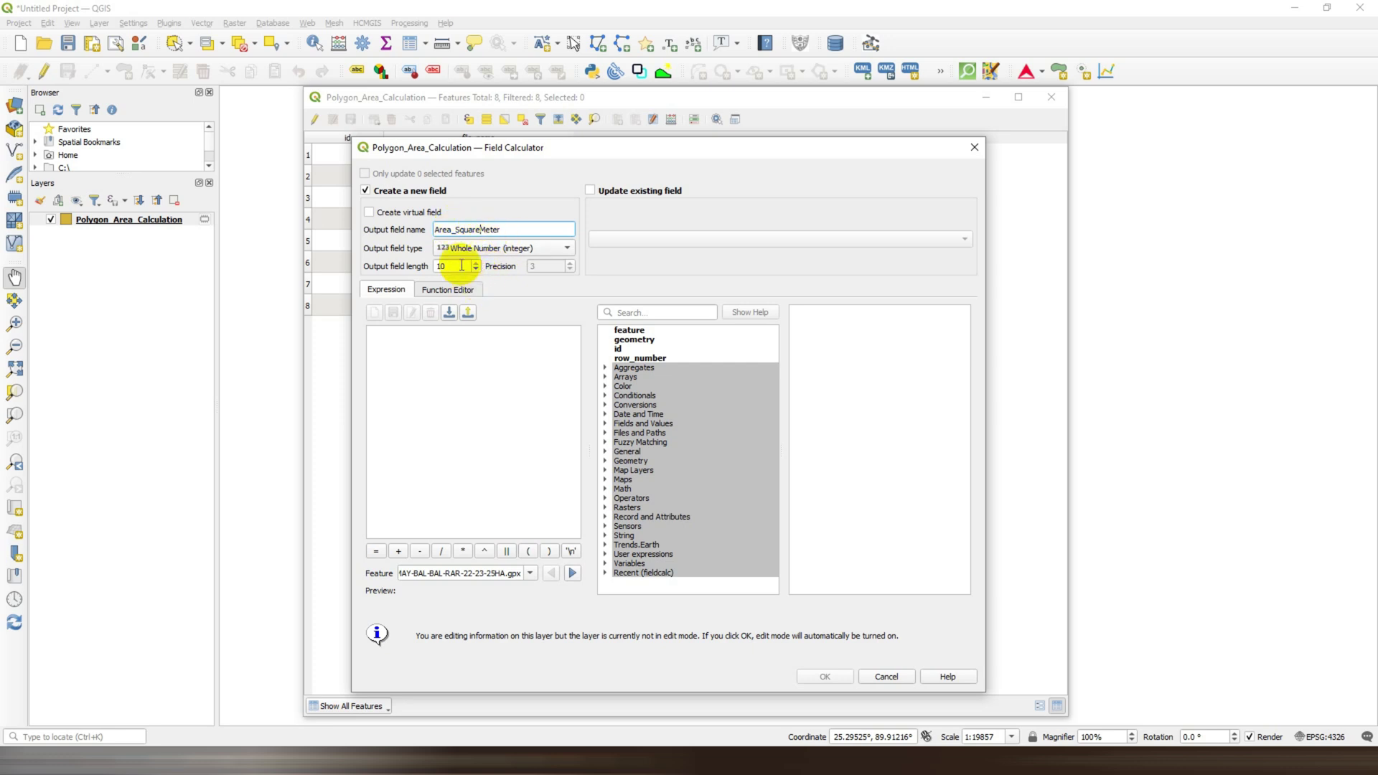
left_click(563, 251)
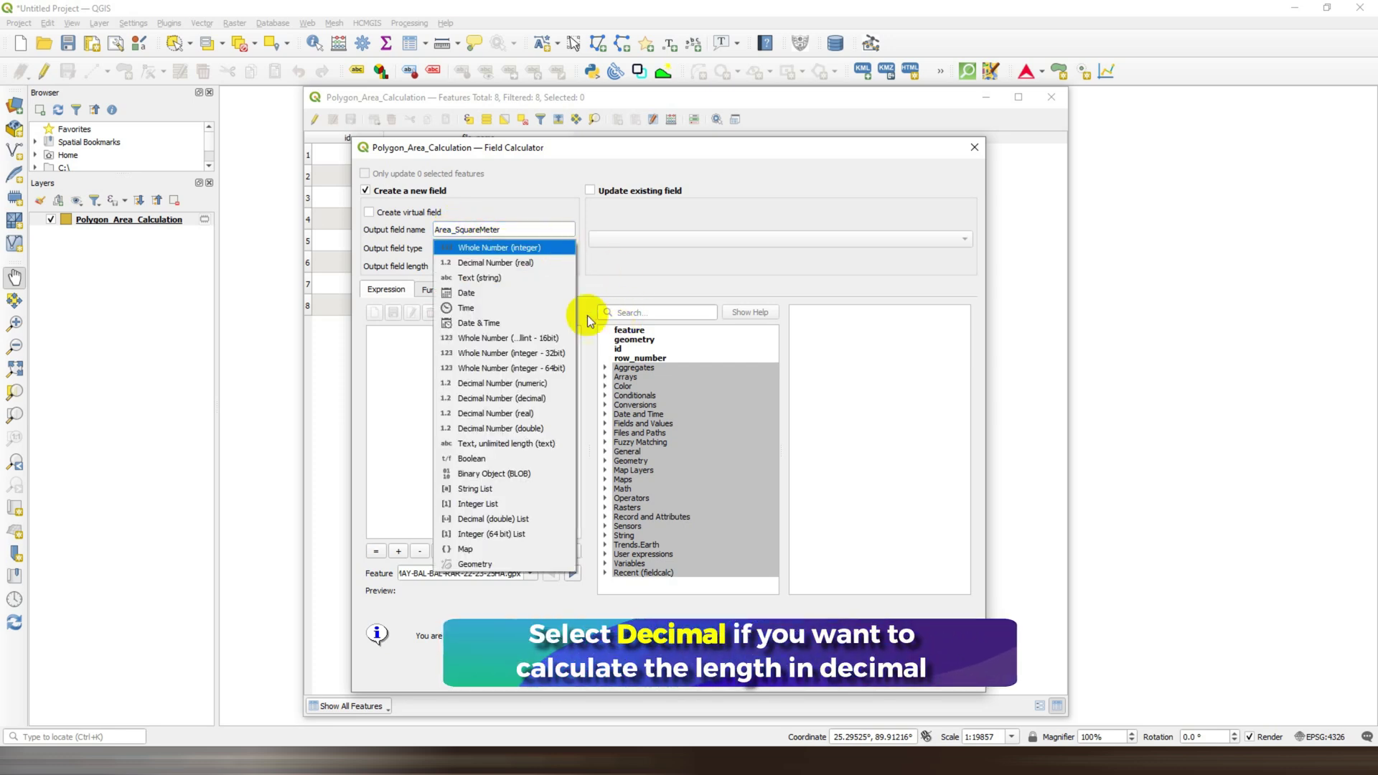
left_click(503, 262)
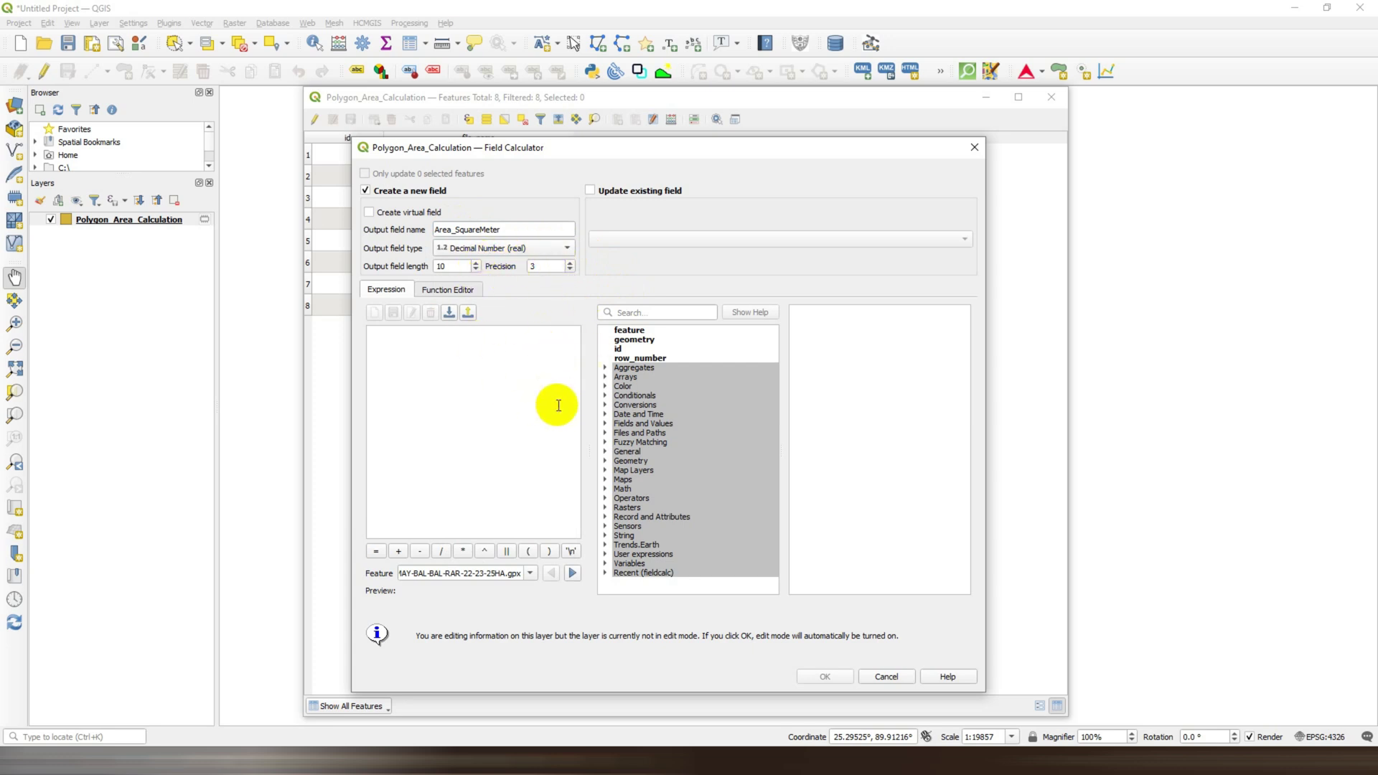
Step: Enter $area as the expression for the Area_SquareMeter field
left_click(423, 339)
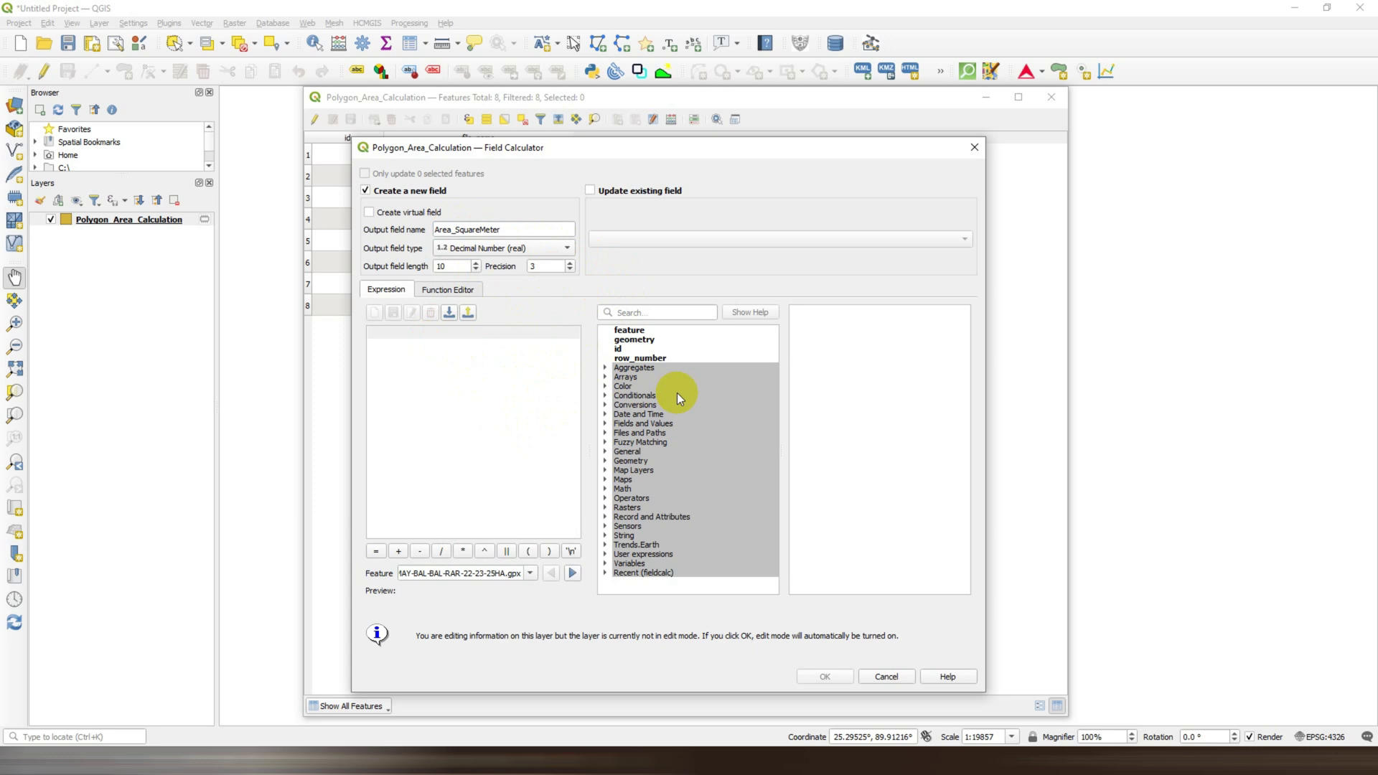
type("$")
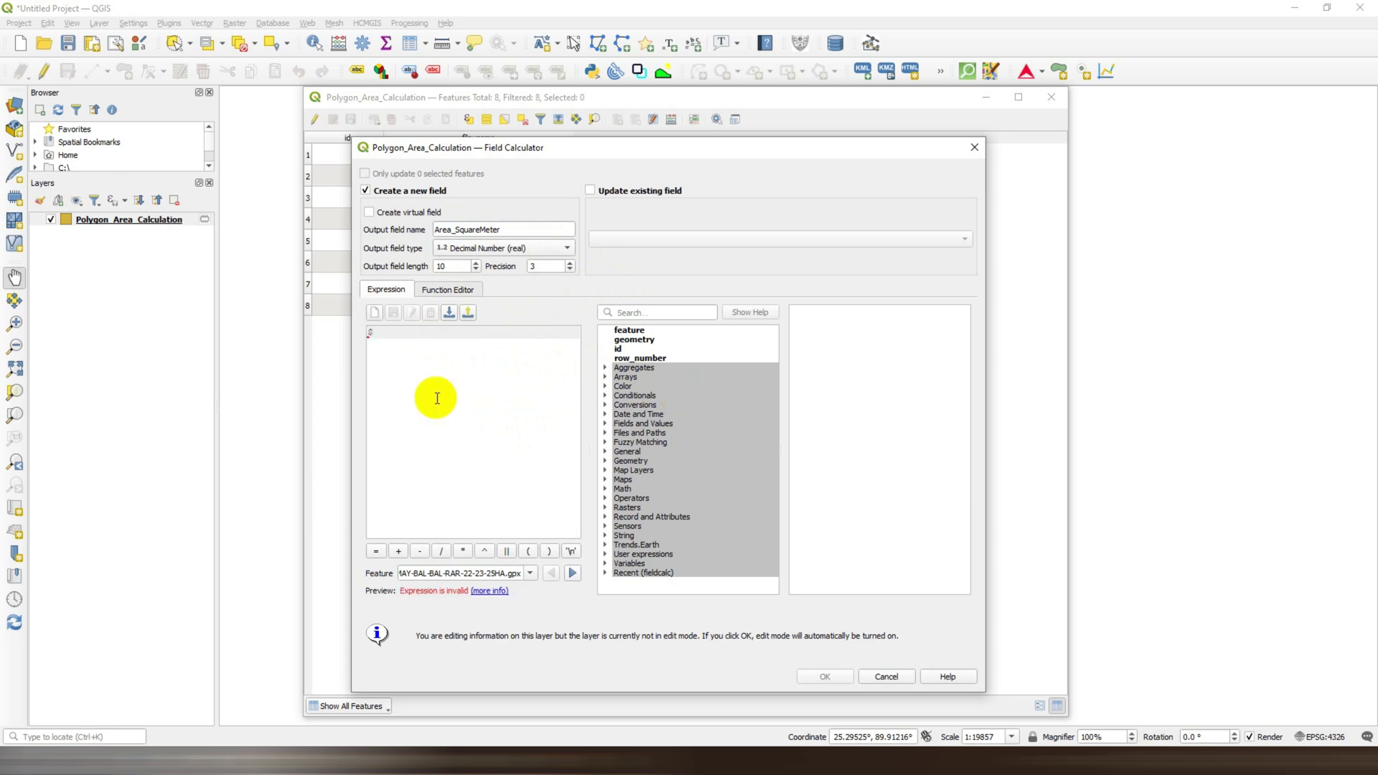
type("area")
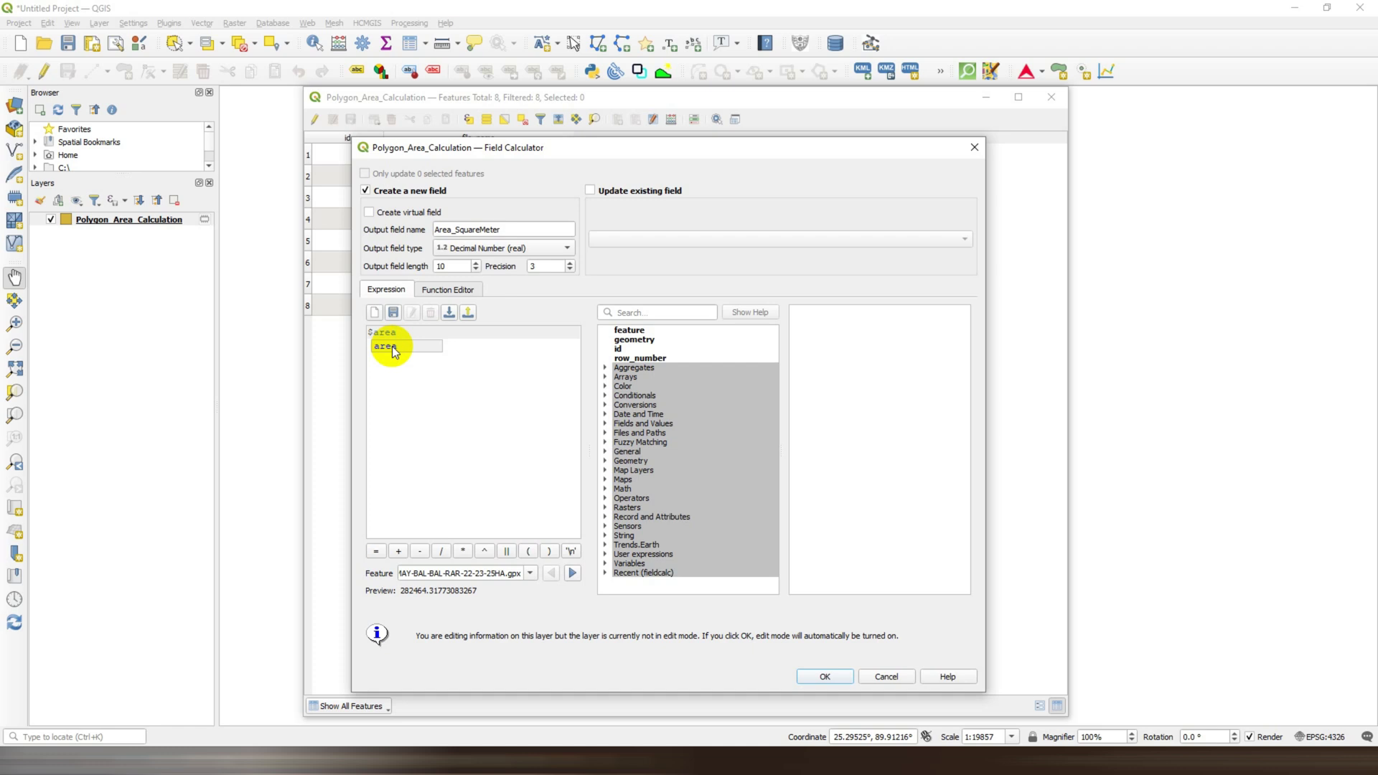
left_click(440, 429)
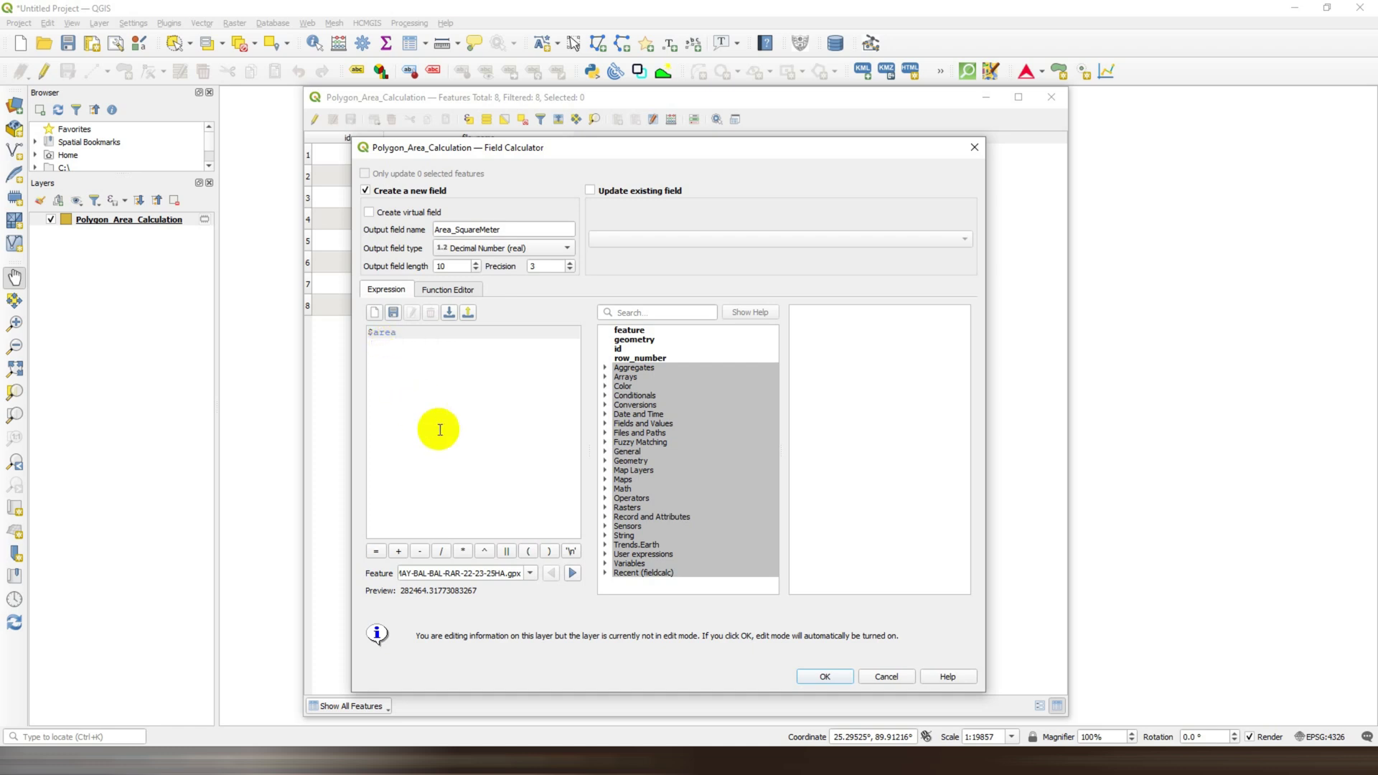
Step: Search the expression functions for area, read the help for $area and area, and clear the search
left_click(631, 312)
type("area")
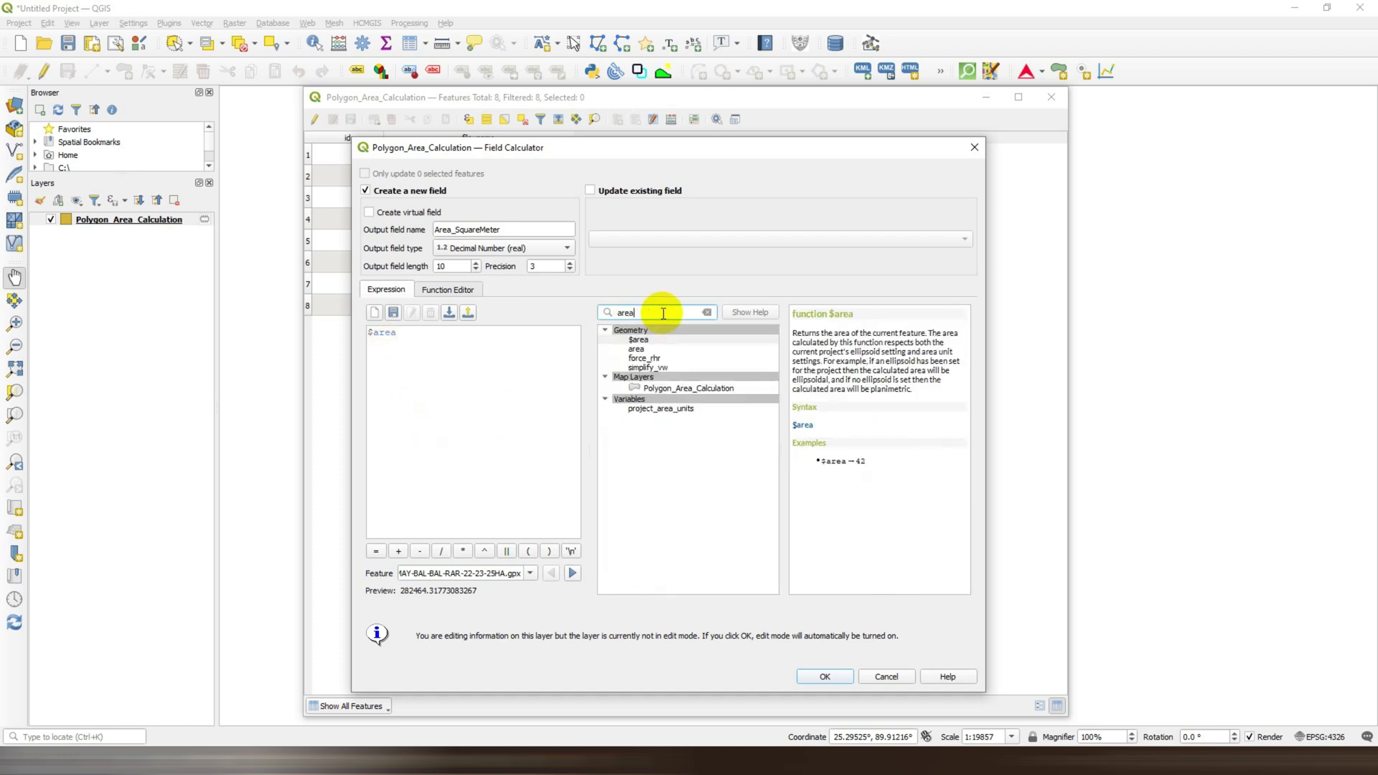
left_click(657, 340)
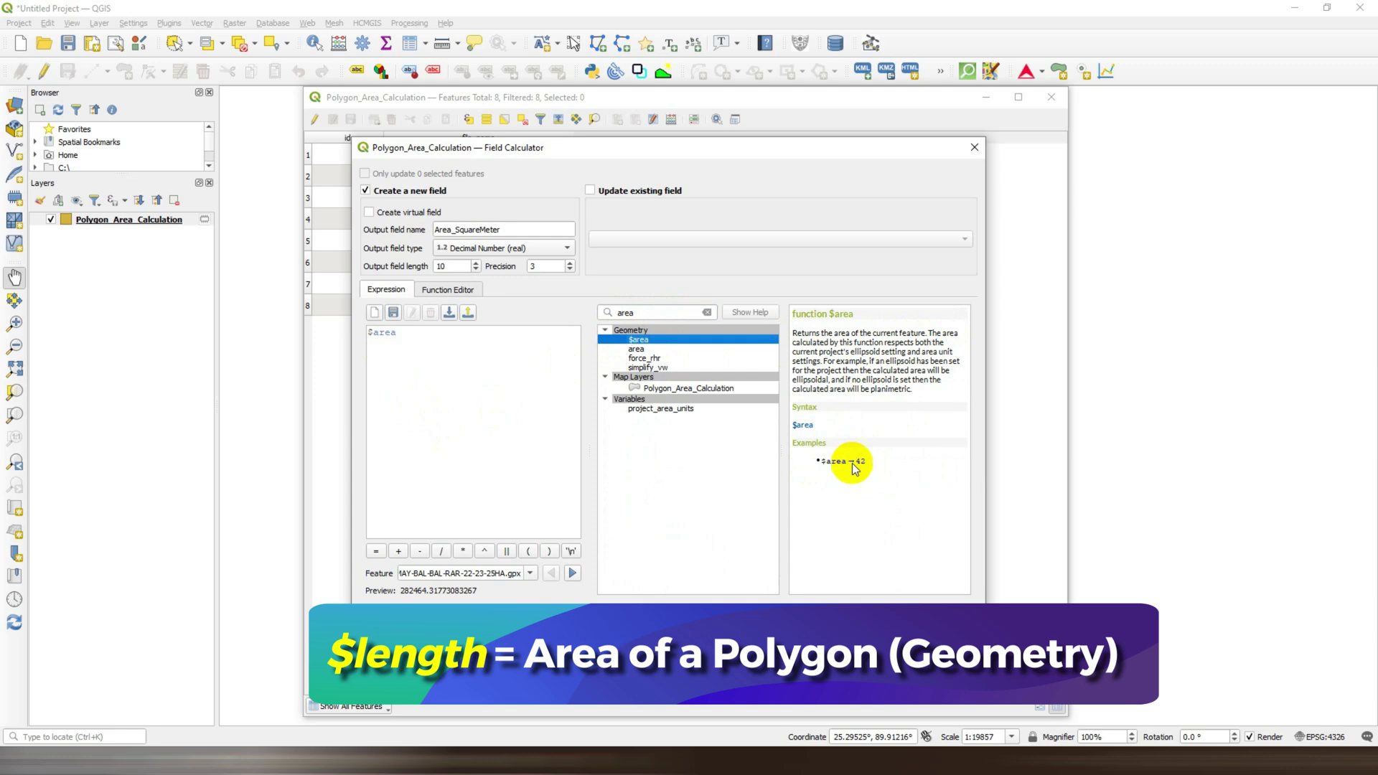
left_click(636, 350)
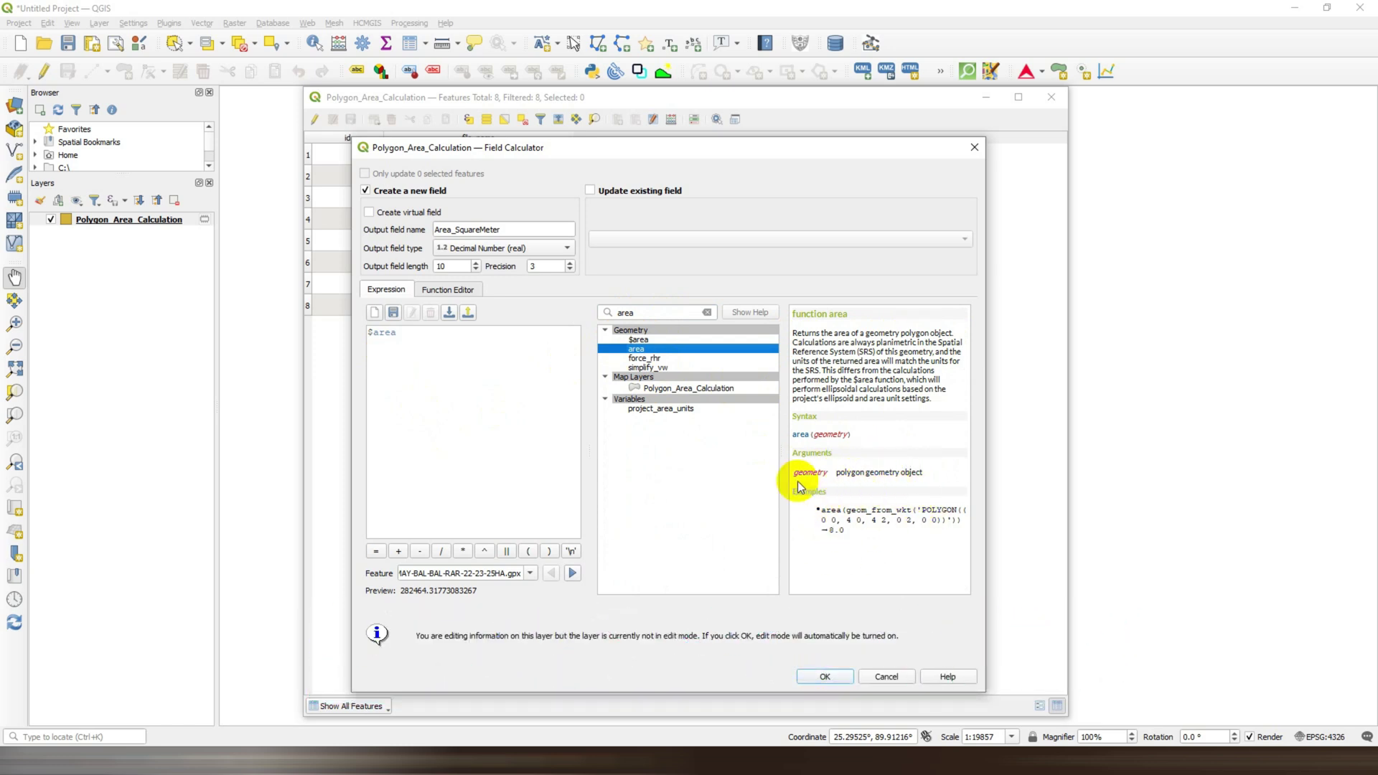
left_click(707, 314)
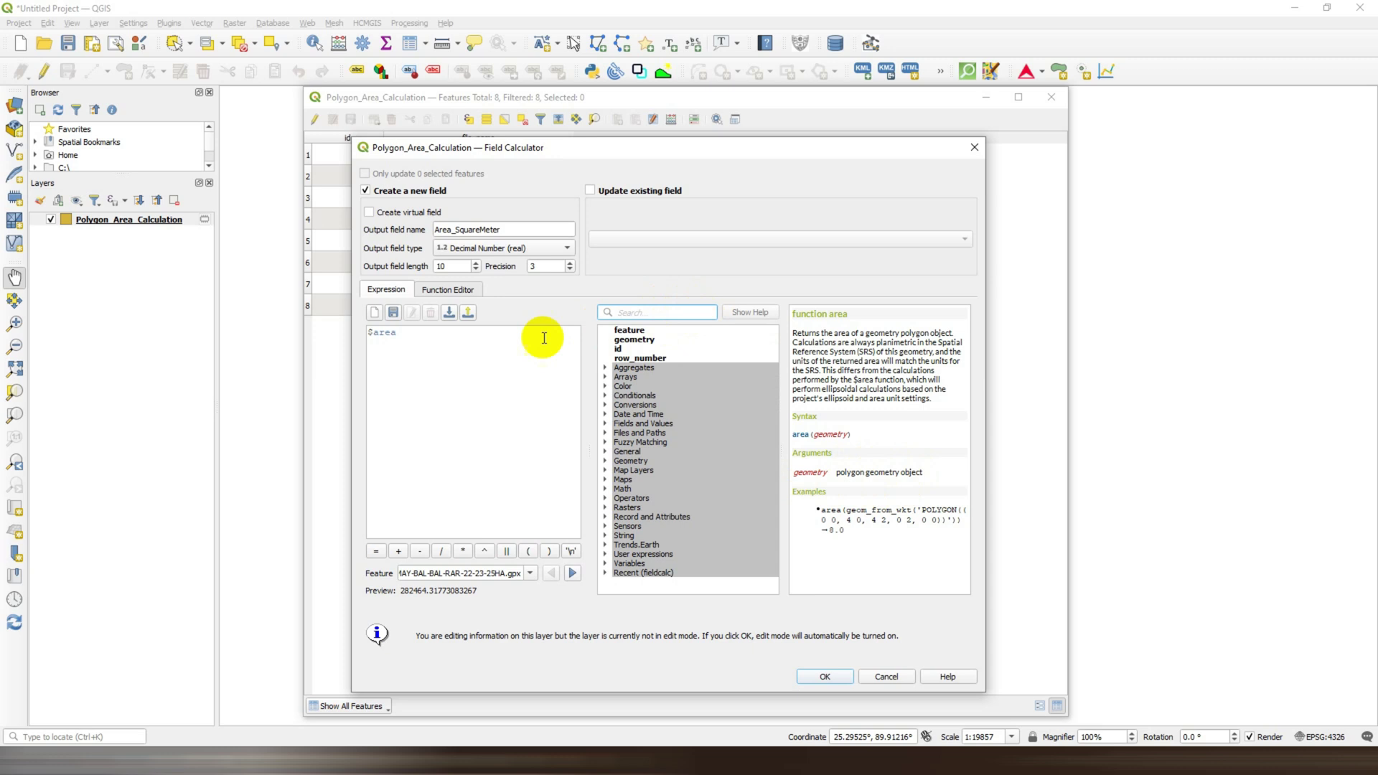
Step: Apply the $area expression to add the calculated Area_SquareMeter field to the attribute table
left_click(431, 337)
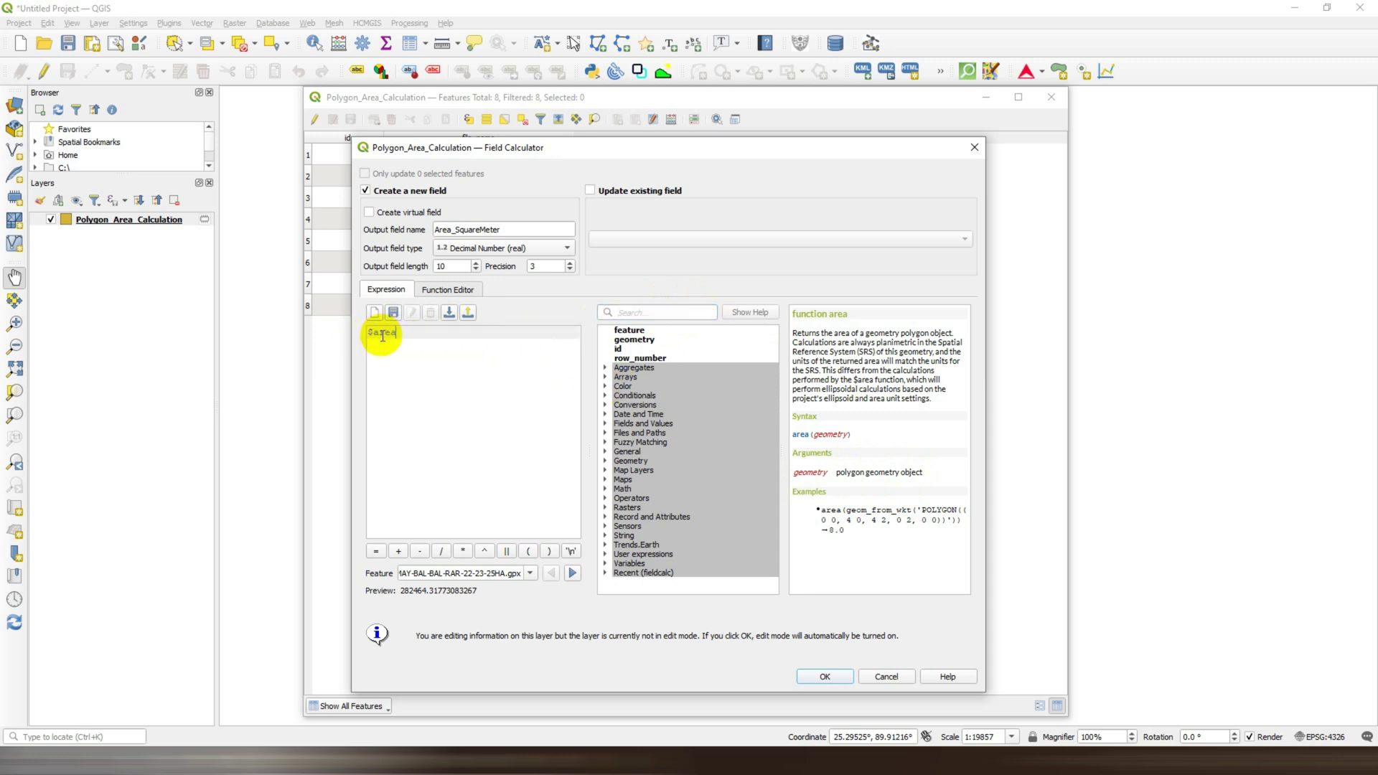
left_click_drag(402, 332, 350, 331)
left_click(434, 339)
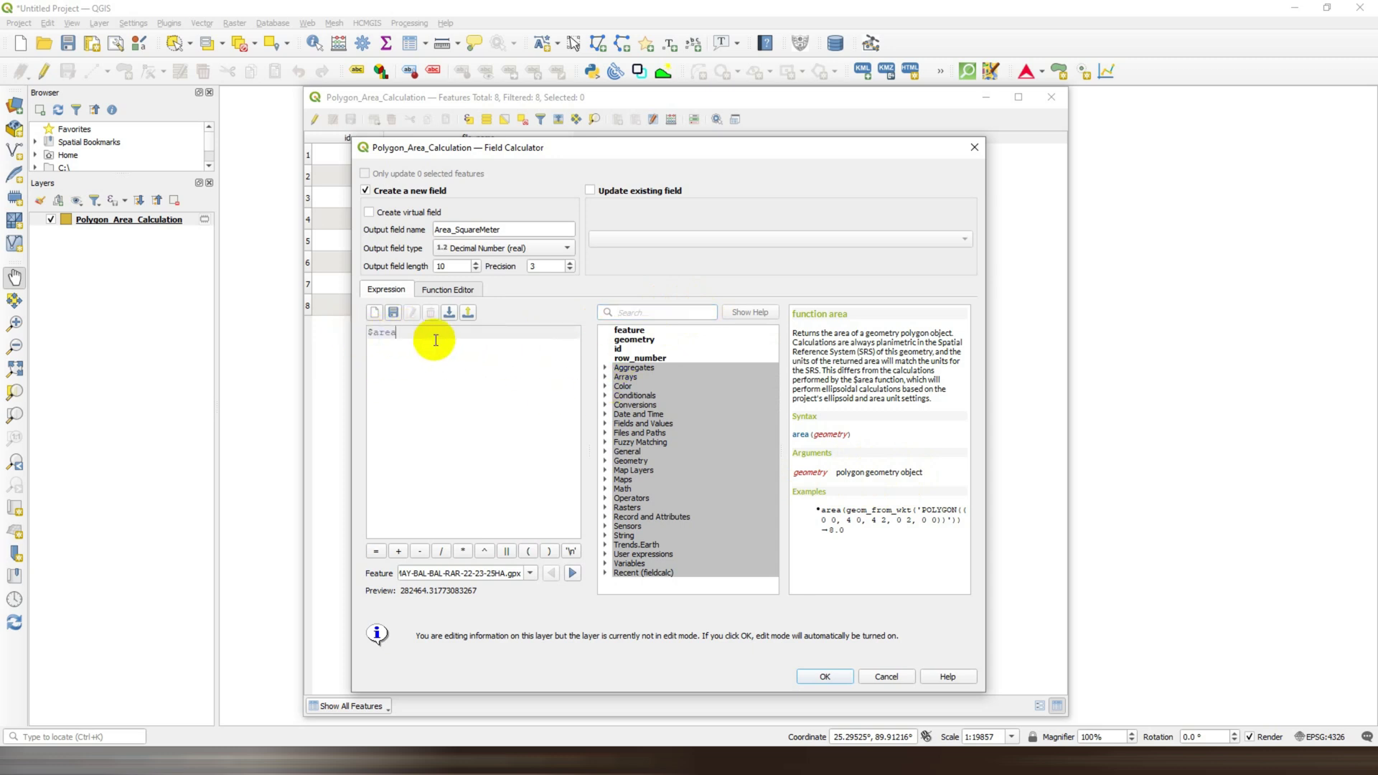
left_click(827, 676)
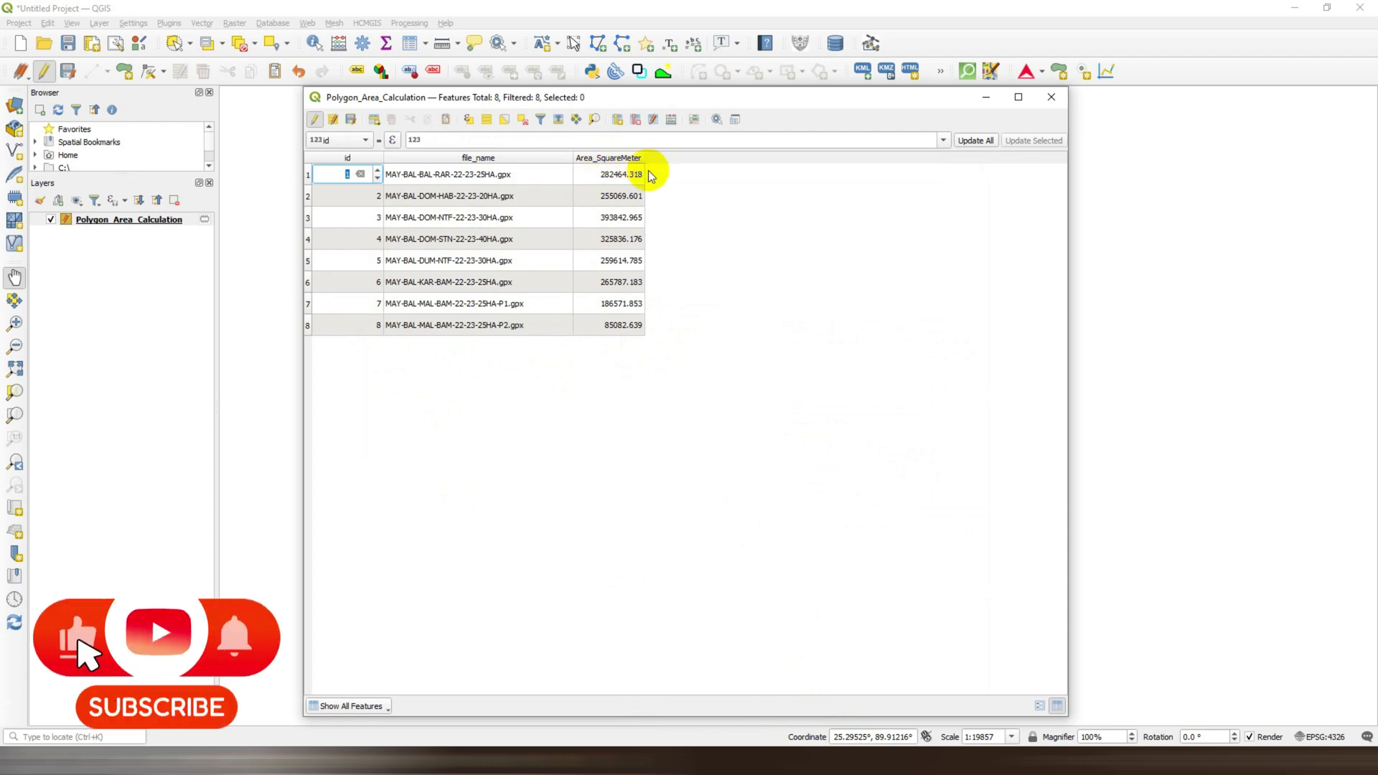
Step: Set up another new field in the field calculator named Area_SquareKilometer with the type Decimal Number (real)
left_click(669, 121)
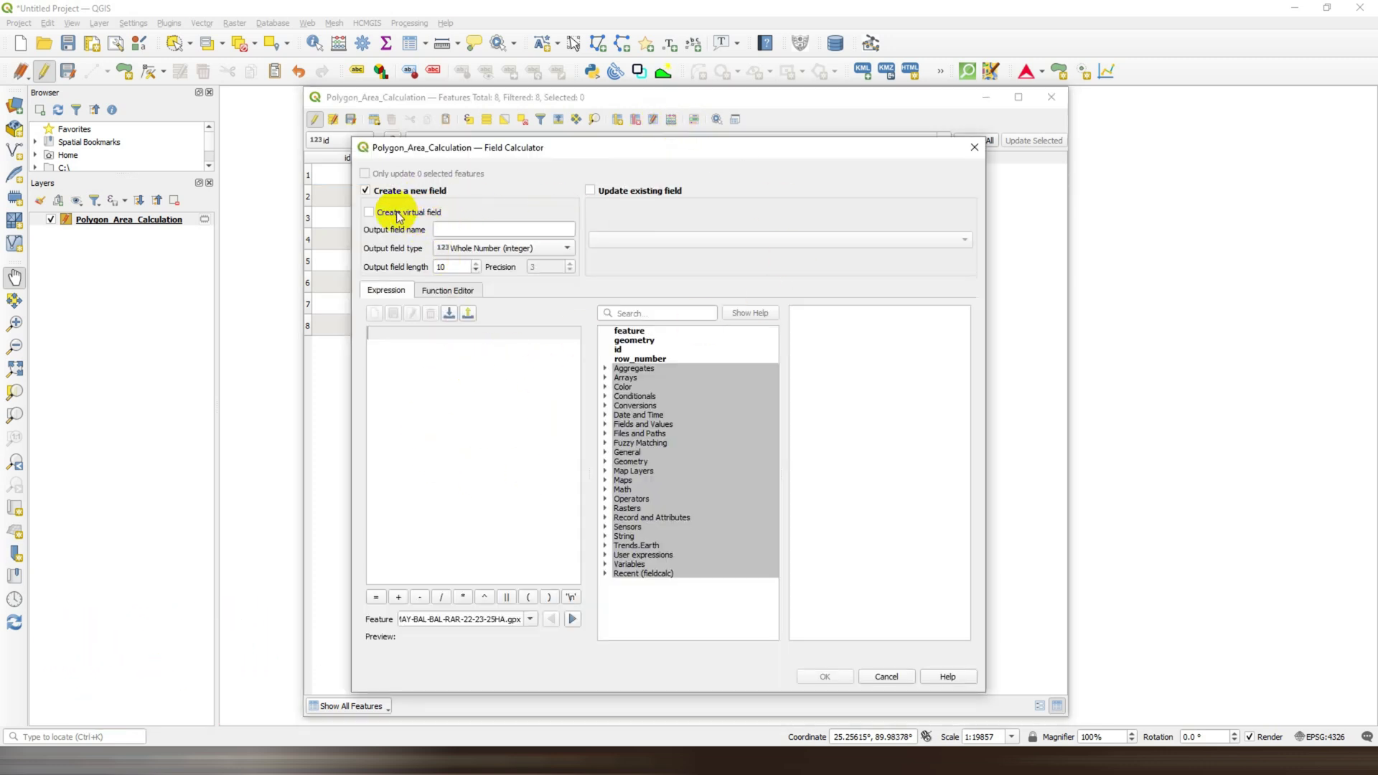
left_click(507, 229)
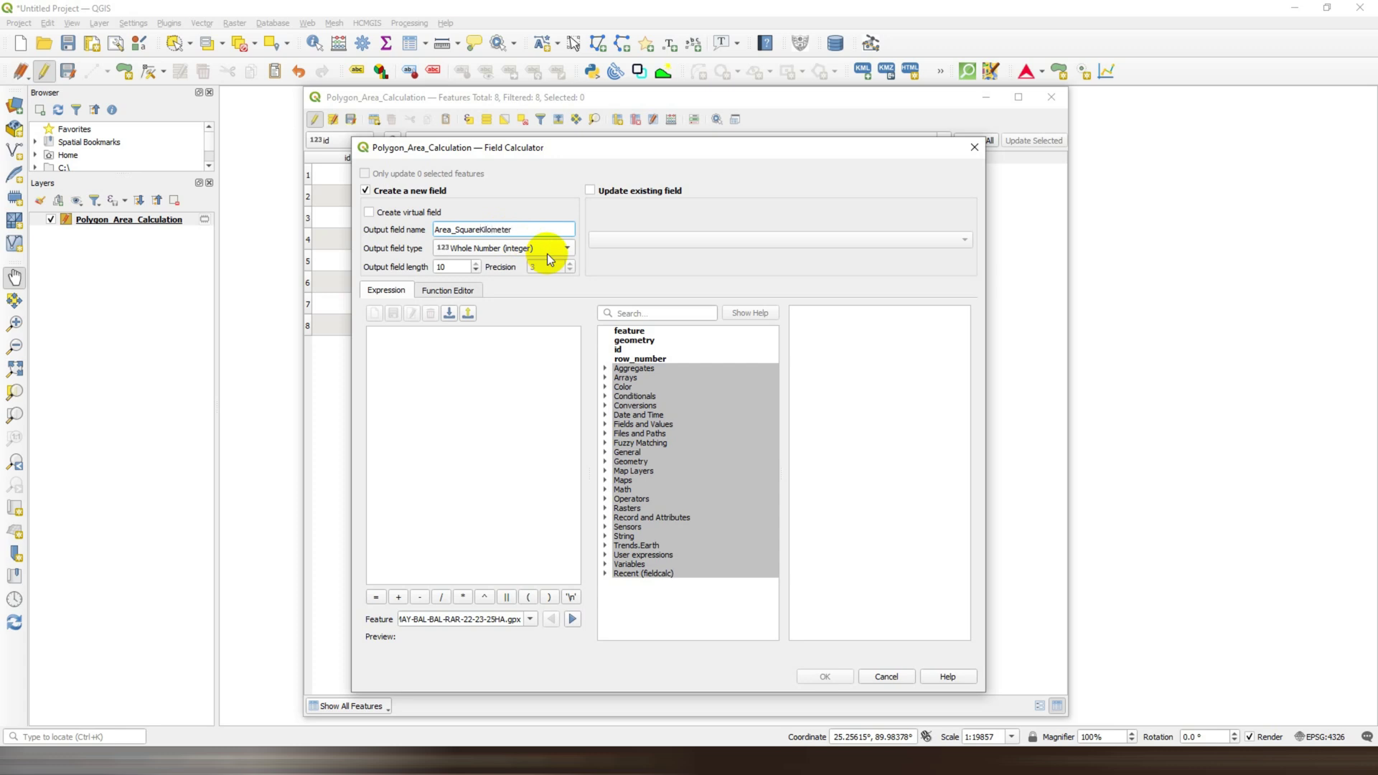
left_click(492, 248)
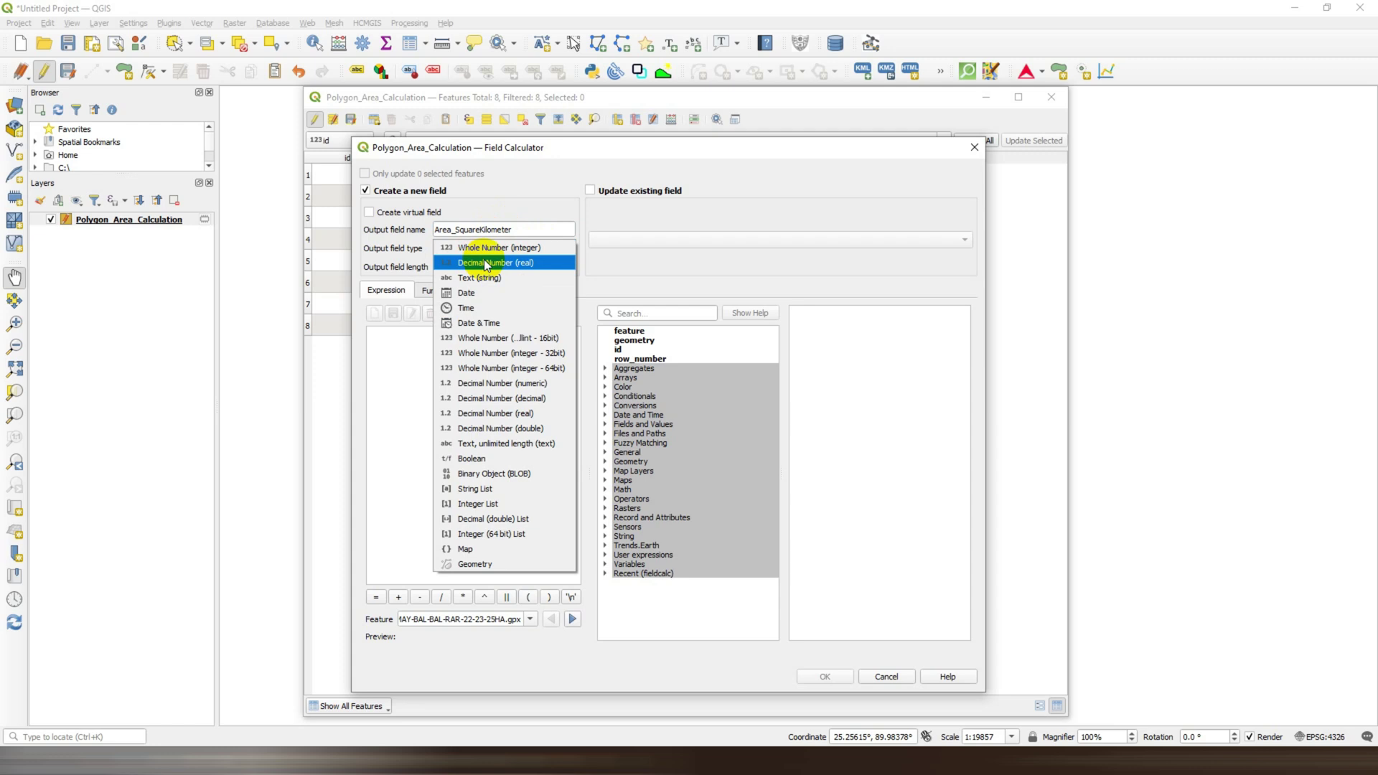
left_click(493, 263)
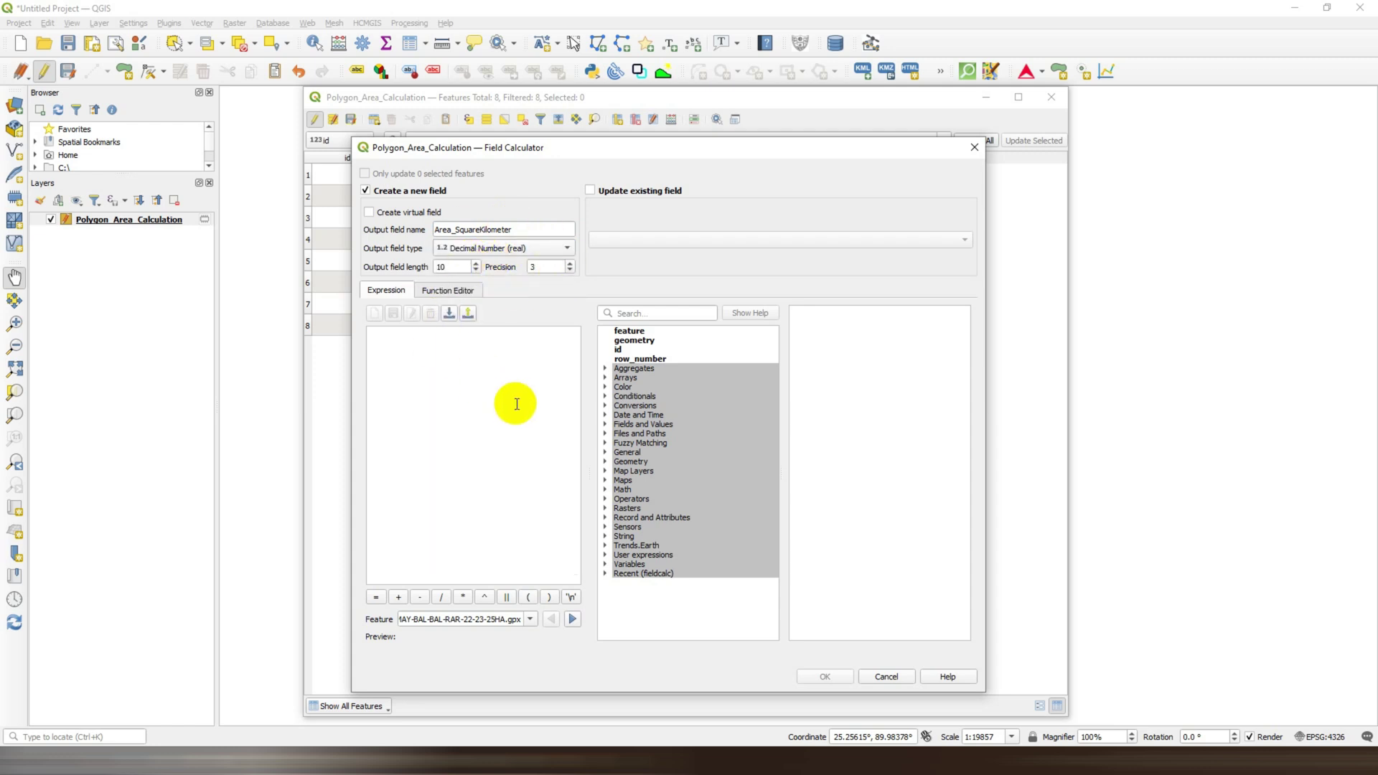
Step: Enter $area / 1000 as the expression for the Area_SquareKilometer field
left_click(452, 367)
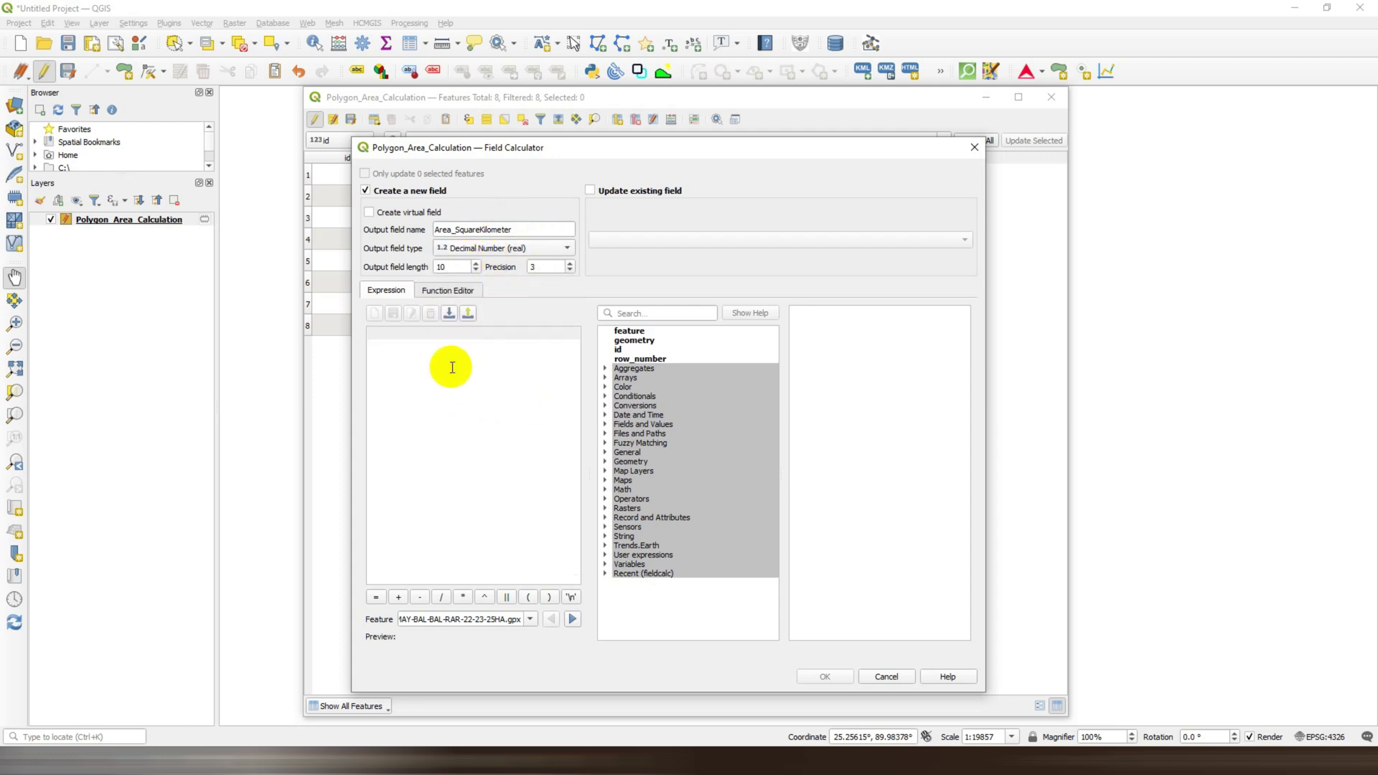
type("$area")
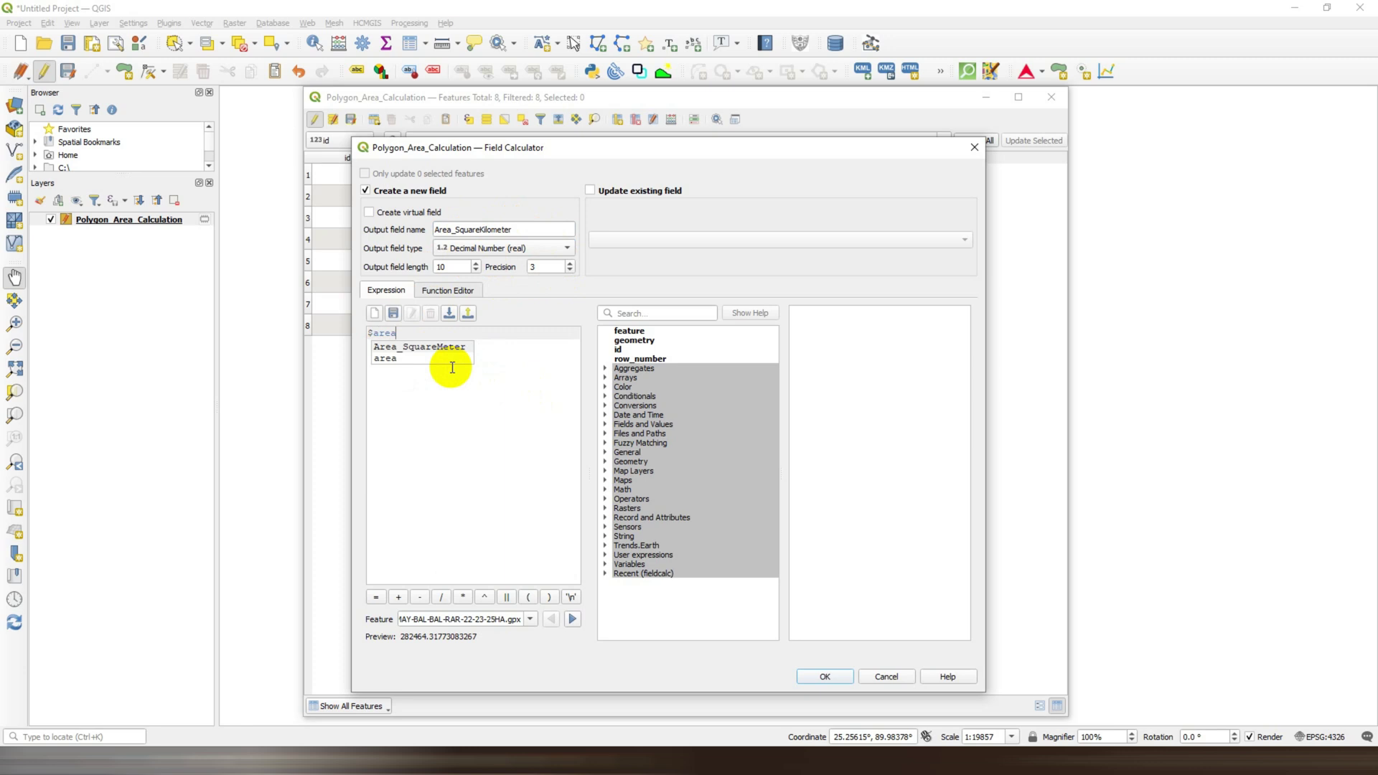
left_click(441, 597)
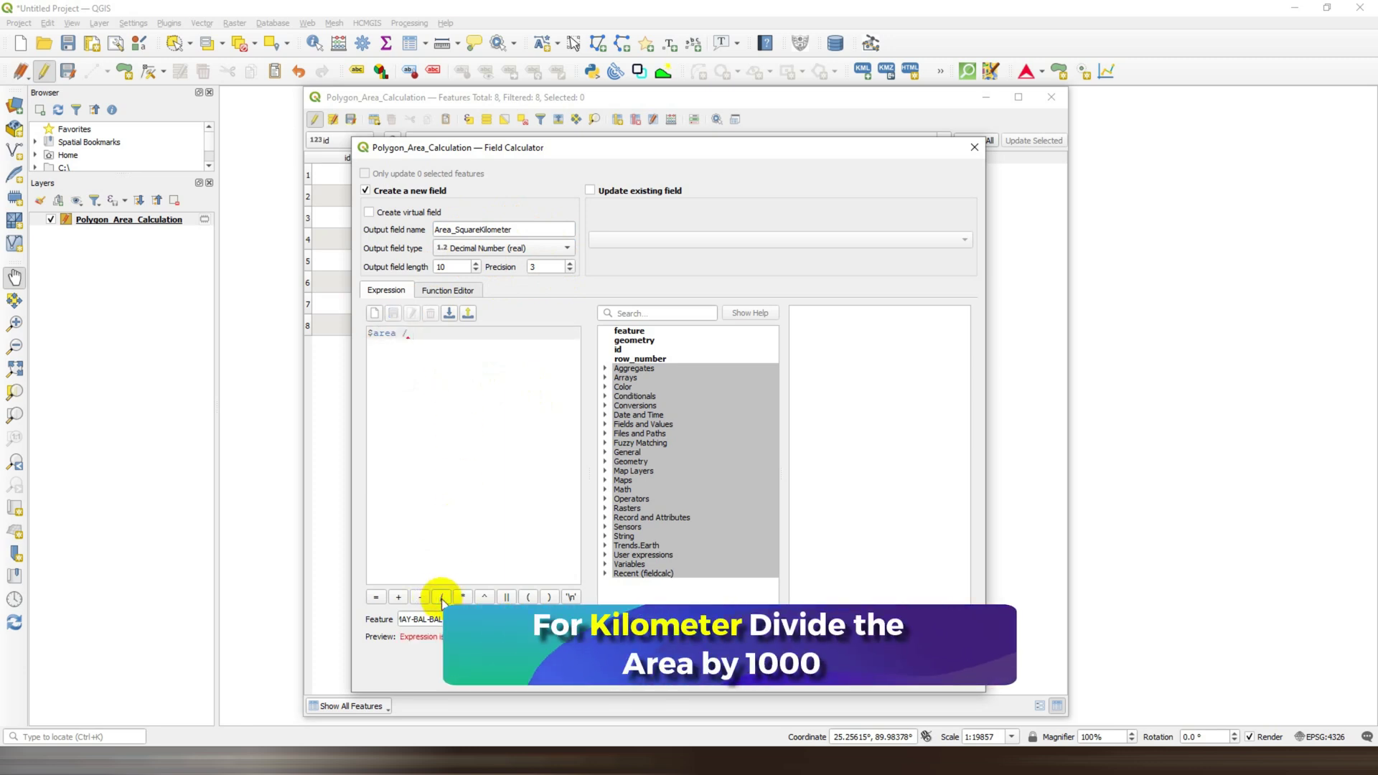
type("1000")
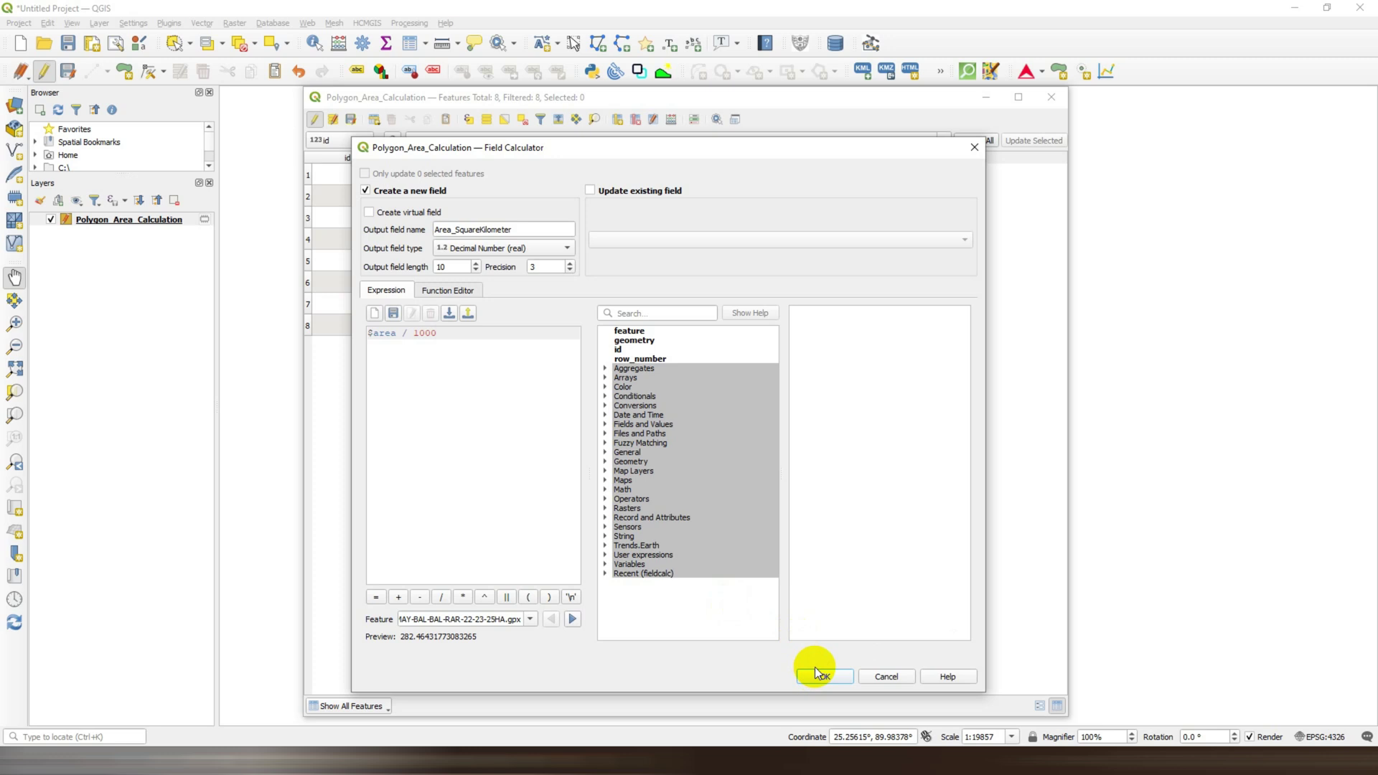
Step: Add the calculated Area_SquareKilometer field to the attribute table and widen its column to fit the full field name
left_click(820, 676)
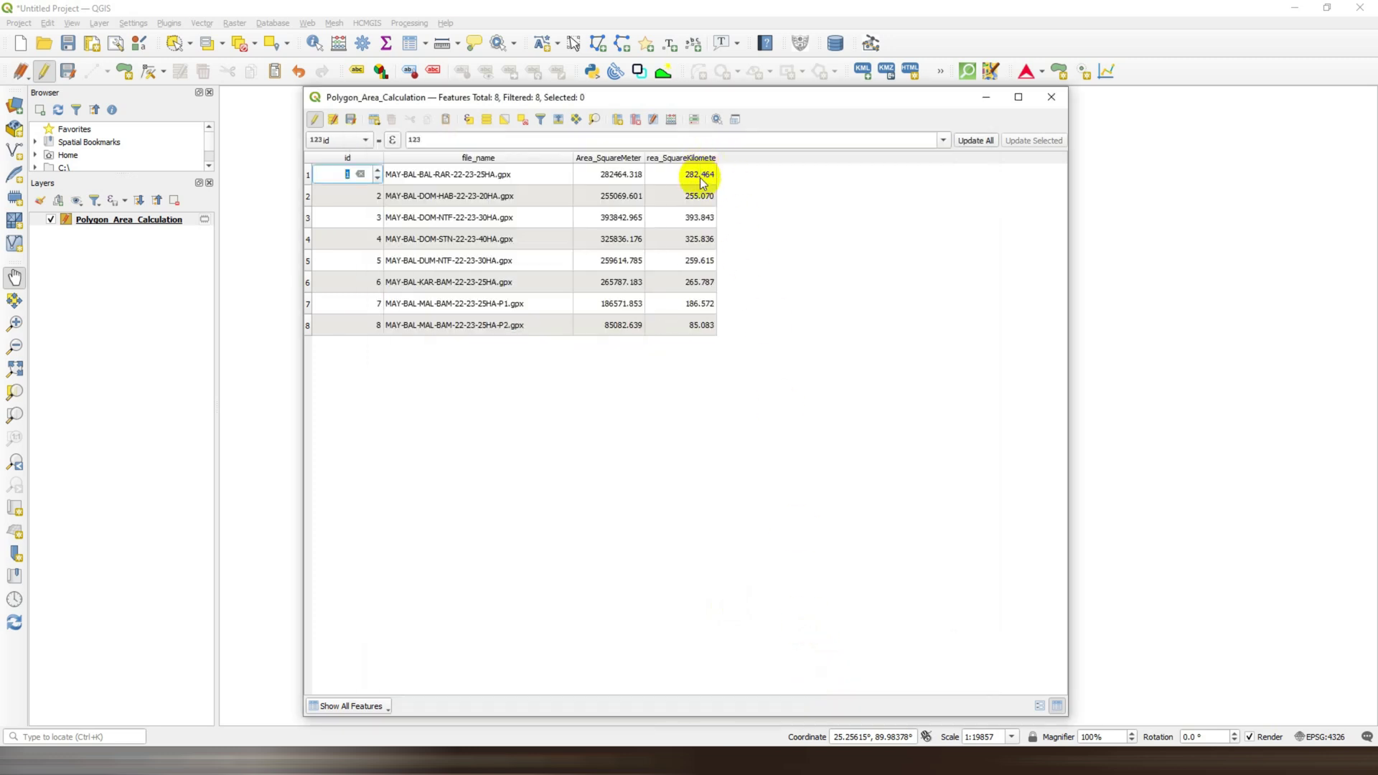
left_click_drag(715, 158, 737, 158)
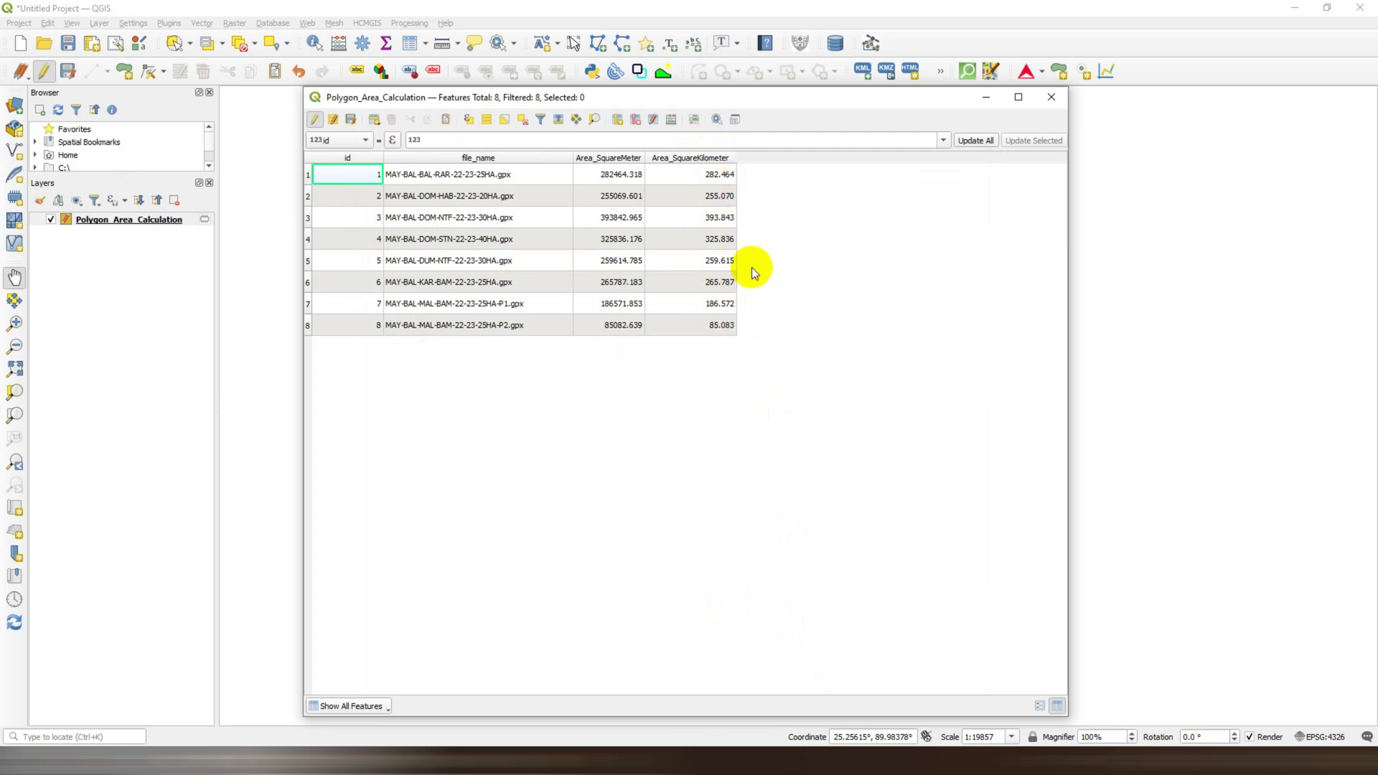
Step: Set up another new field in the field calculator named Area_Hactor with the type Decimal Number (real)
left_click(671, 121)
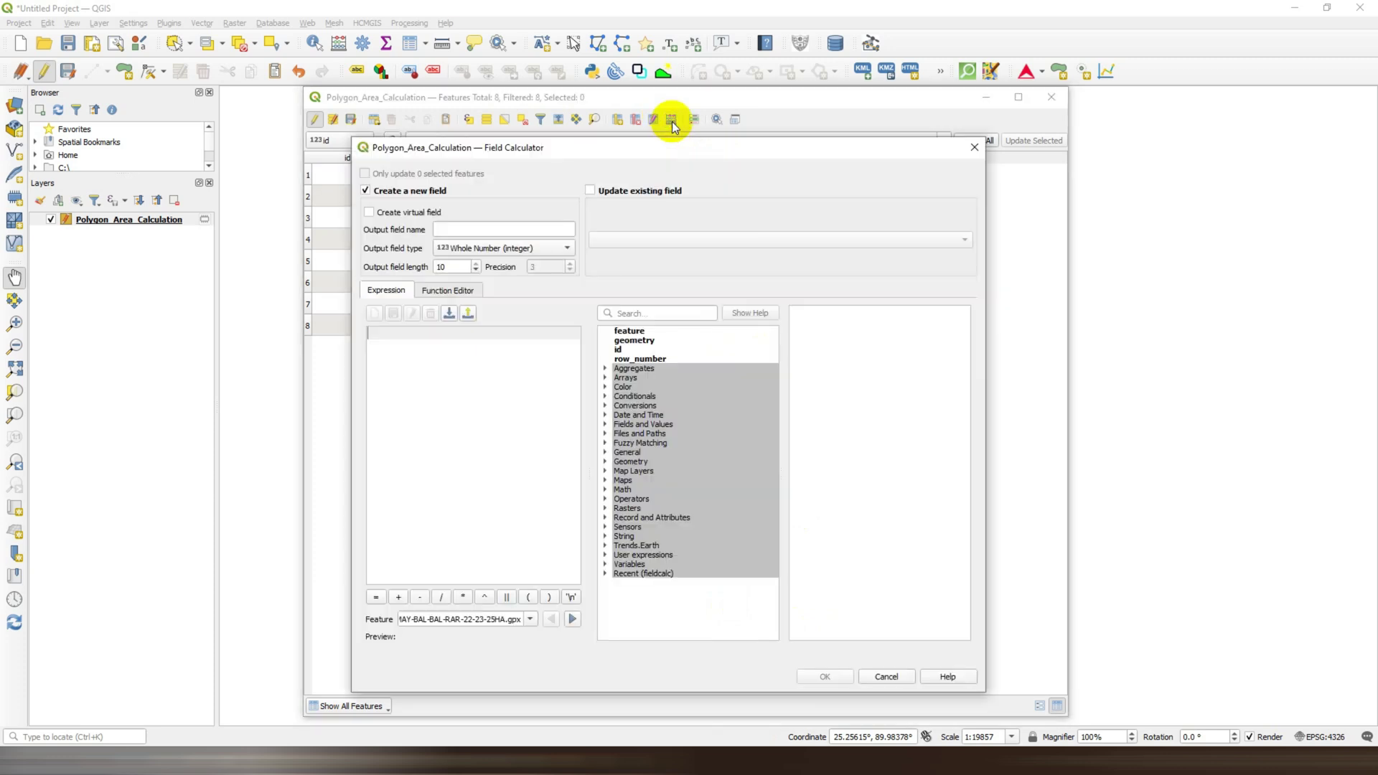
left_click(455, 231)
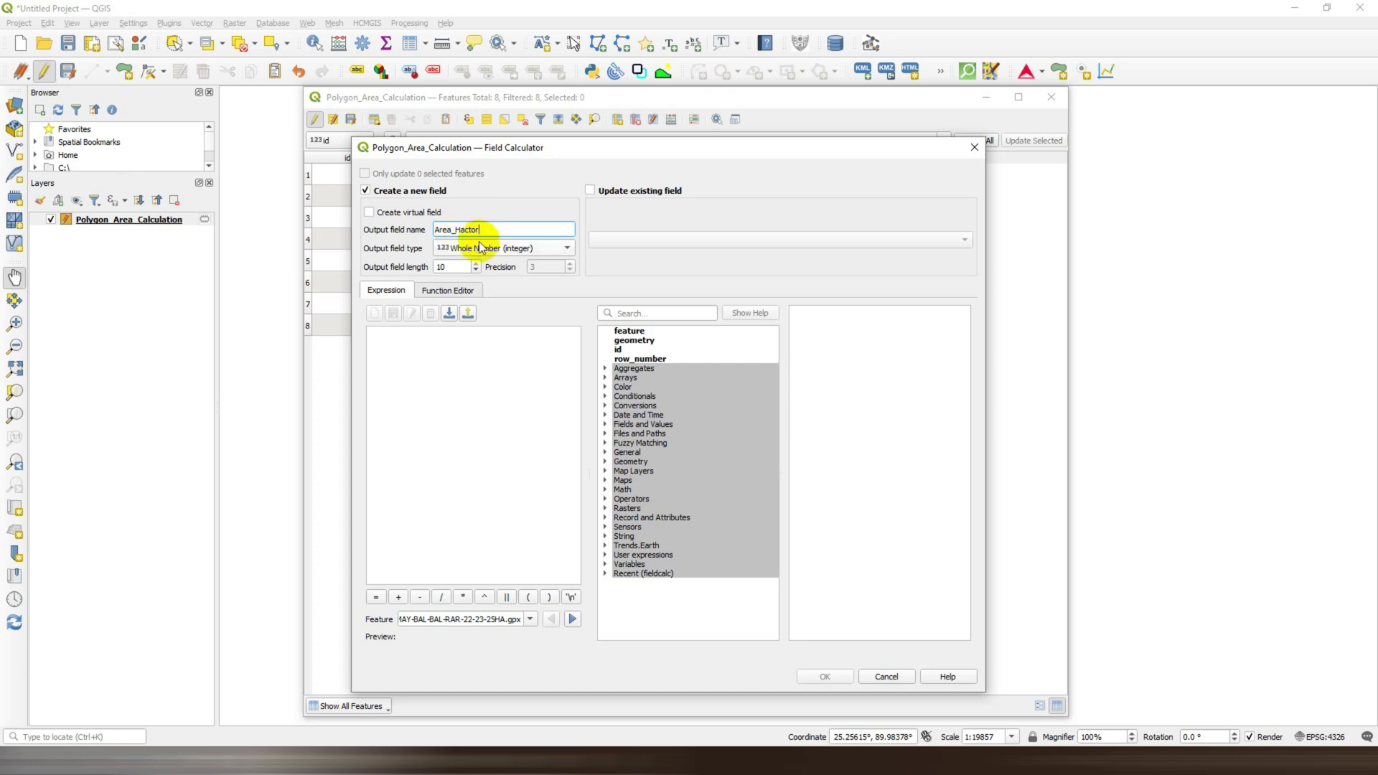
left_click(531, 247)
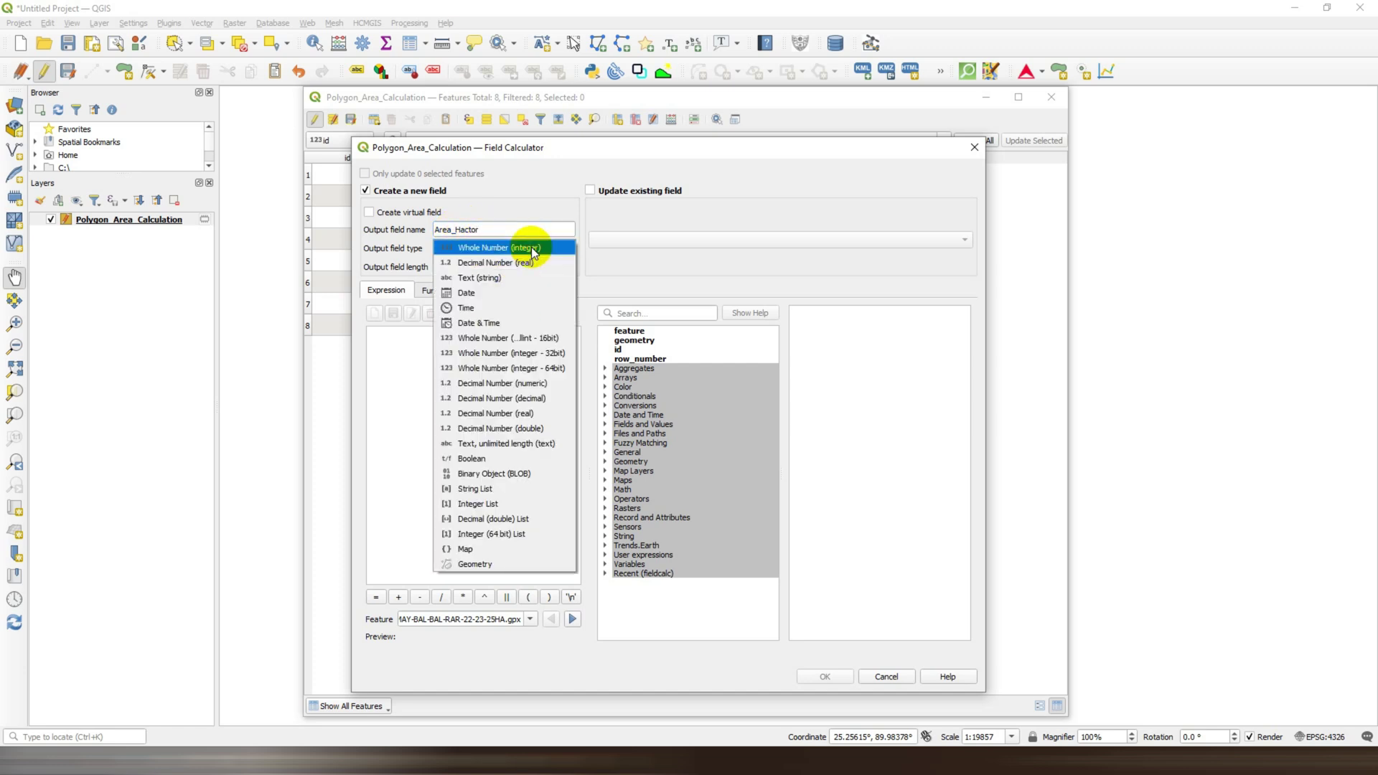
left_click(511, 272)
Step: Enter $area / 10000 as the expression for Area_Hactor and add the calculated field to the attribute table
left_click(424, 356)
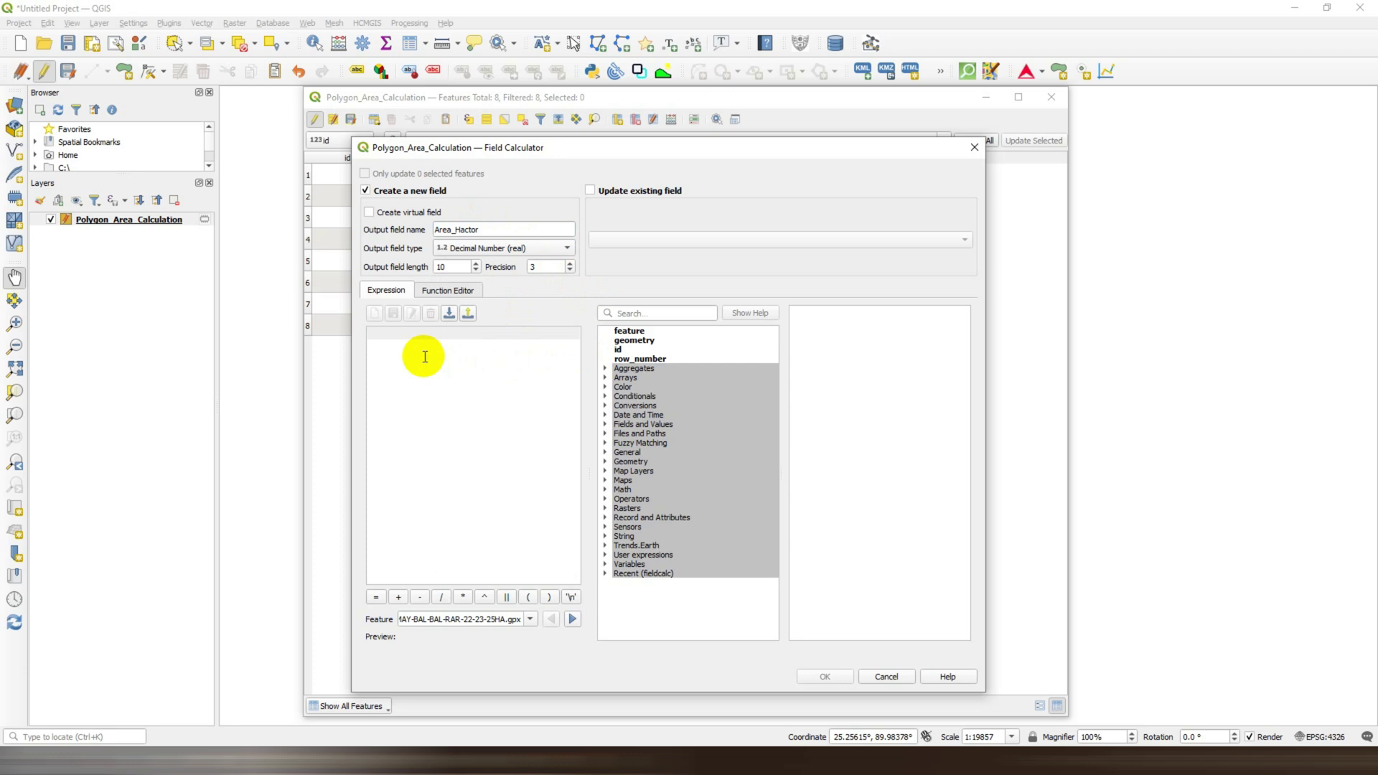
type("$area")
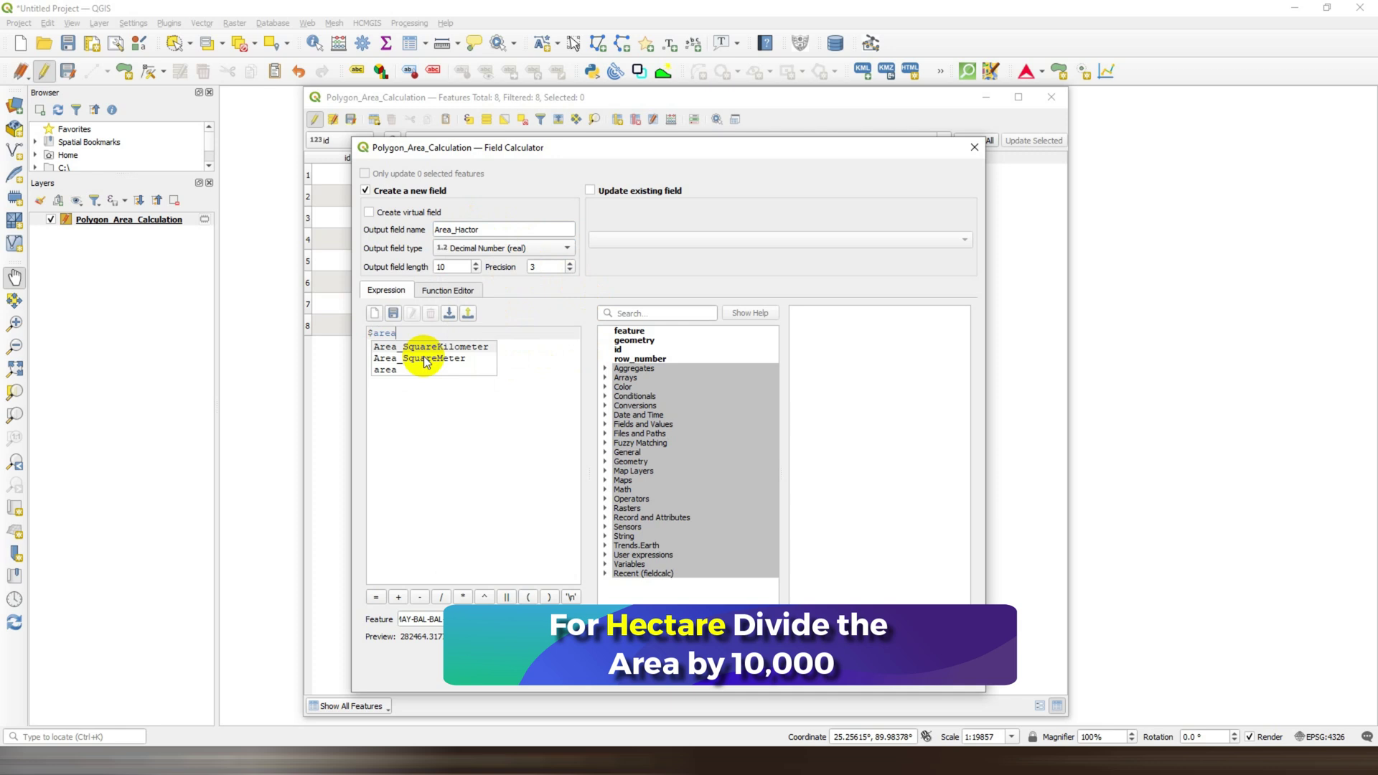
left_click(441, 596)
type("10000")
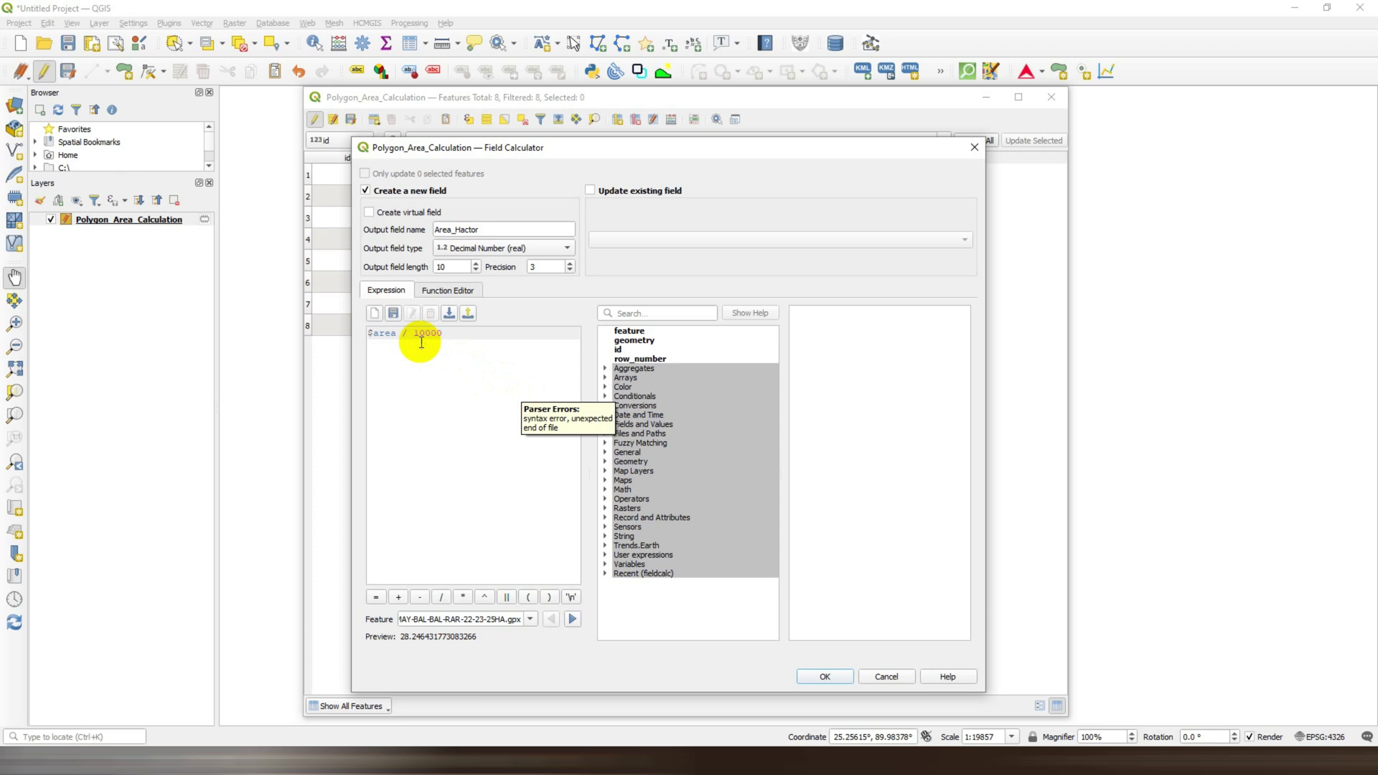
left_click_drag(441, 333, 413, 334)
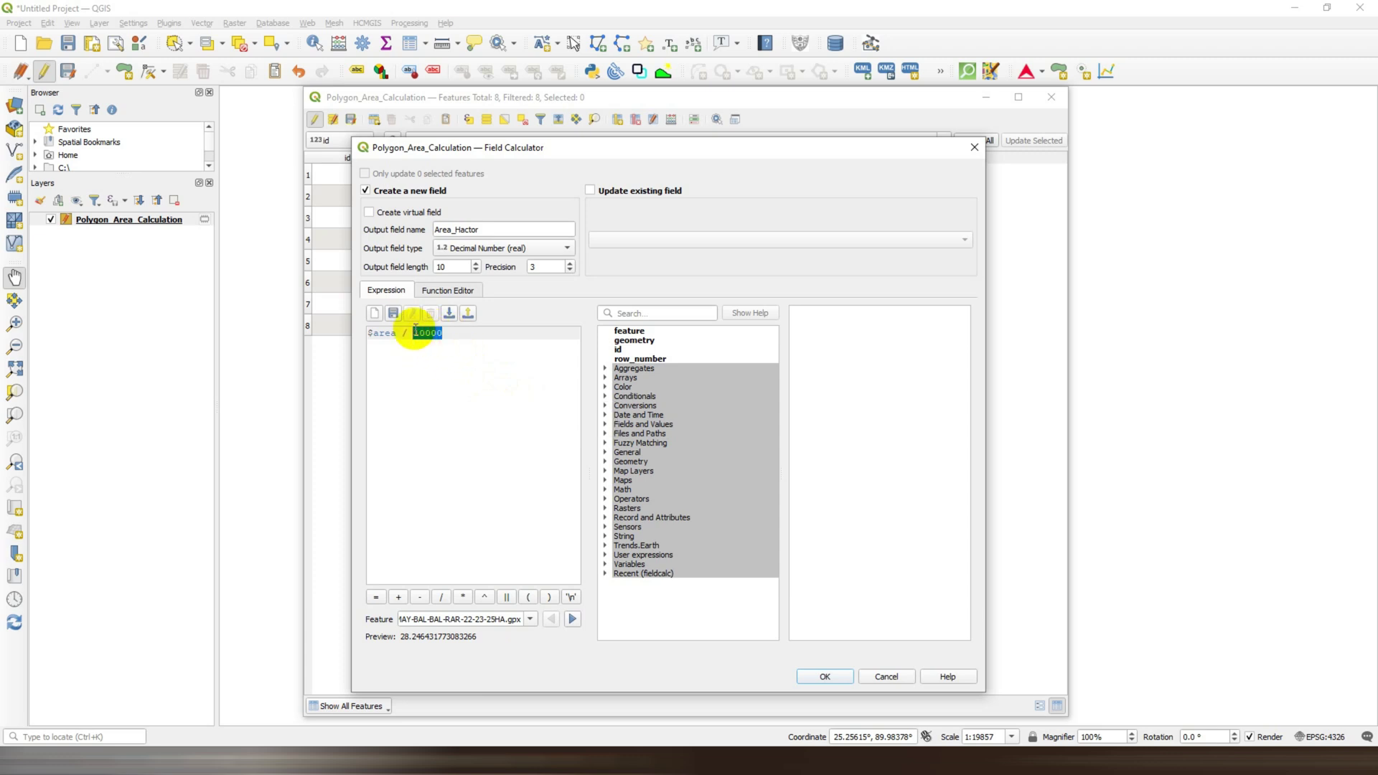
left_click(826, 677)
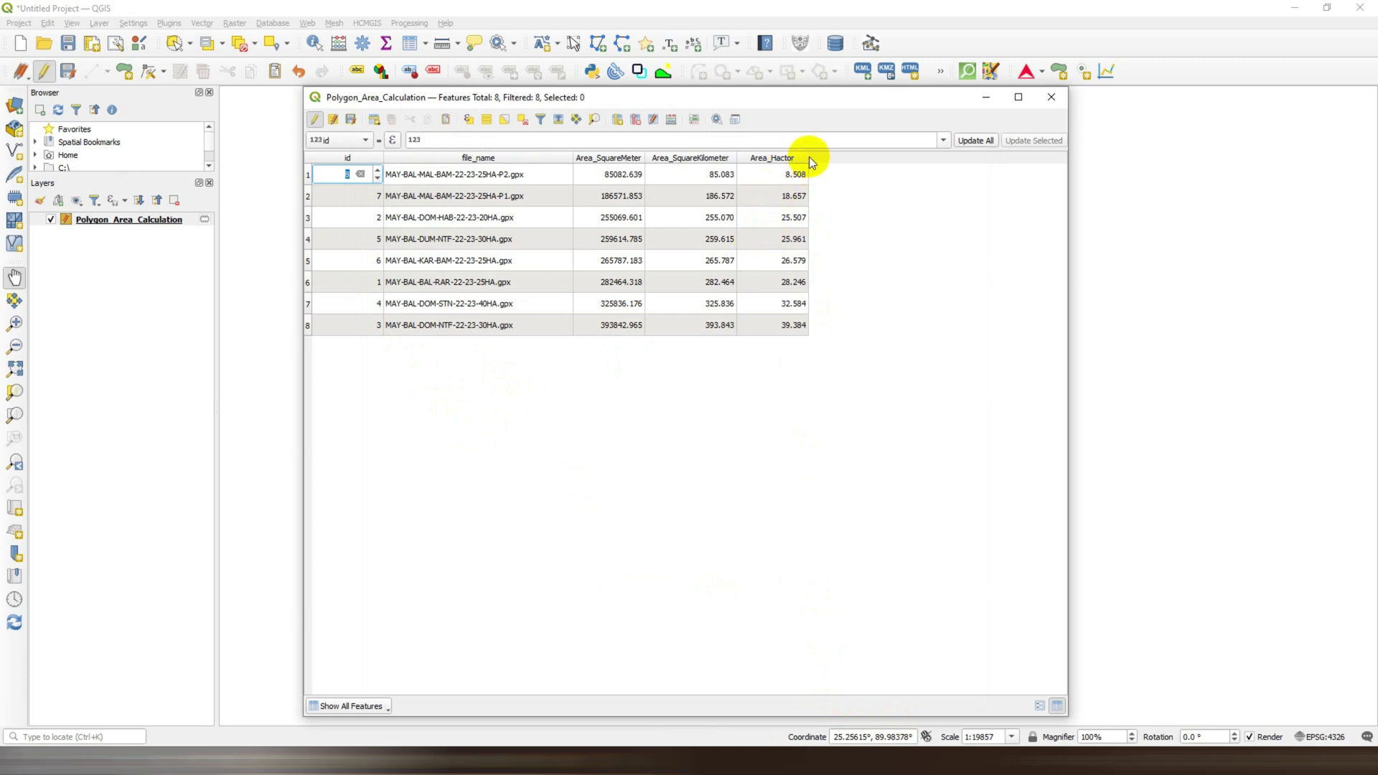
Step: Narrow the Area_Hactor column and sort the attribute table by id in descending order
left_click_drag(808, 158, 789, 159)
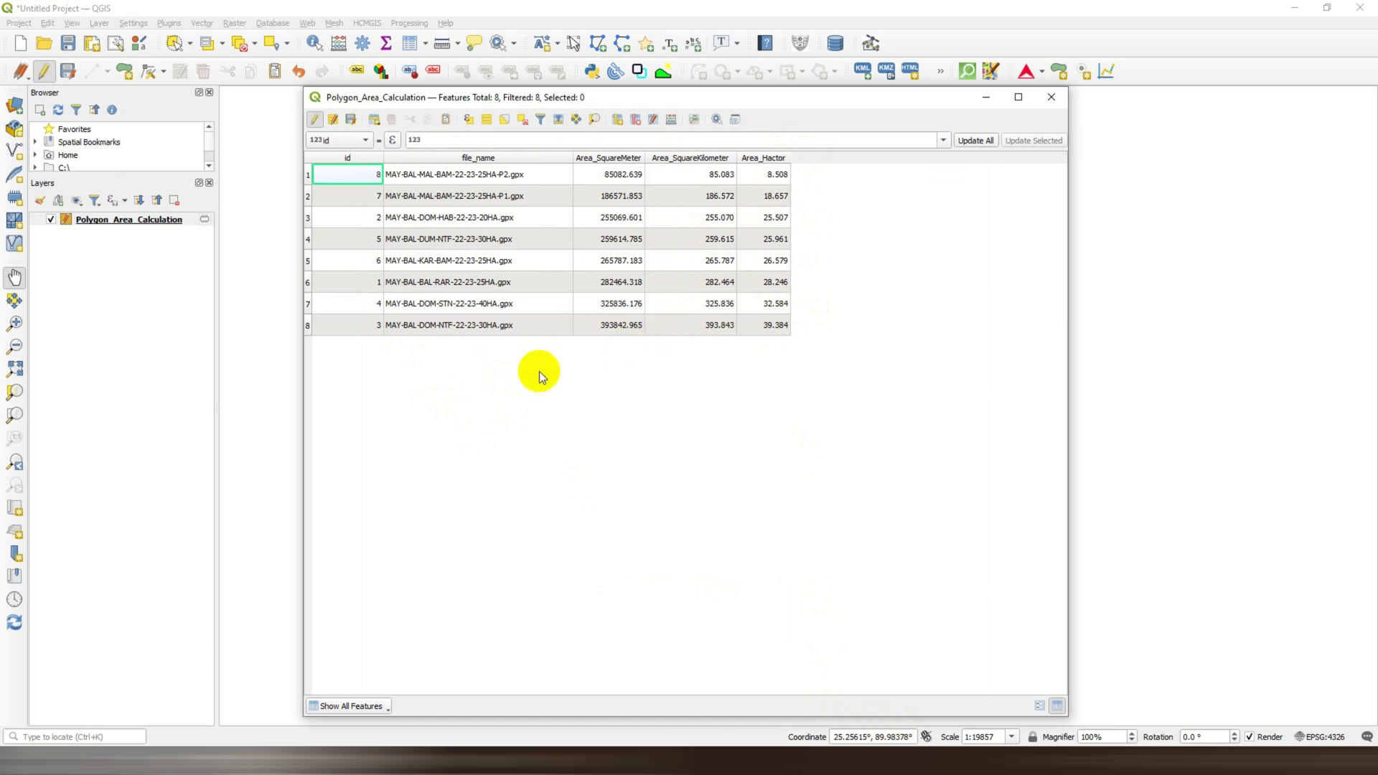
left_click(362, 158)
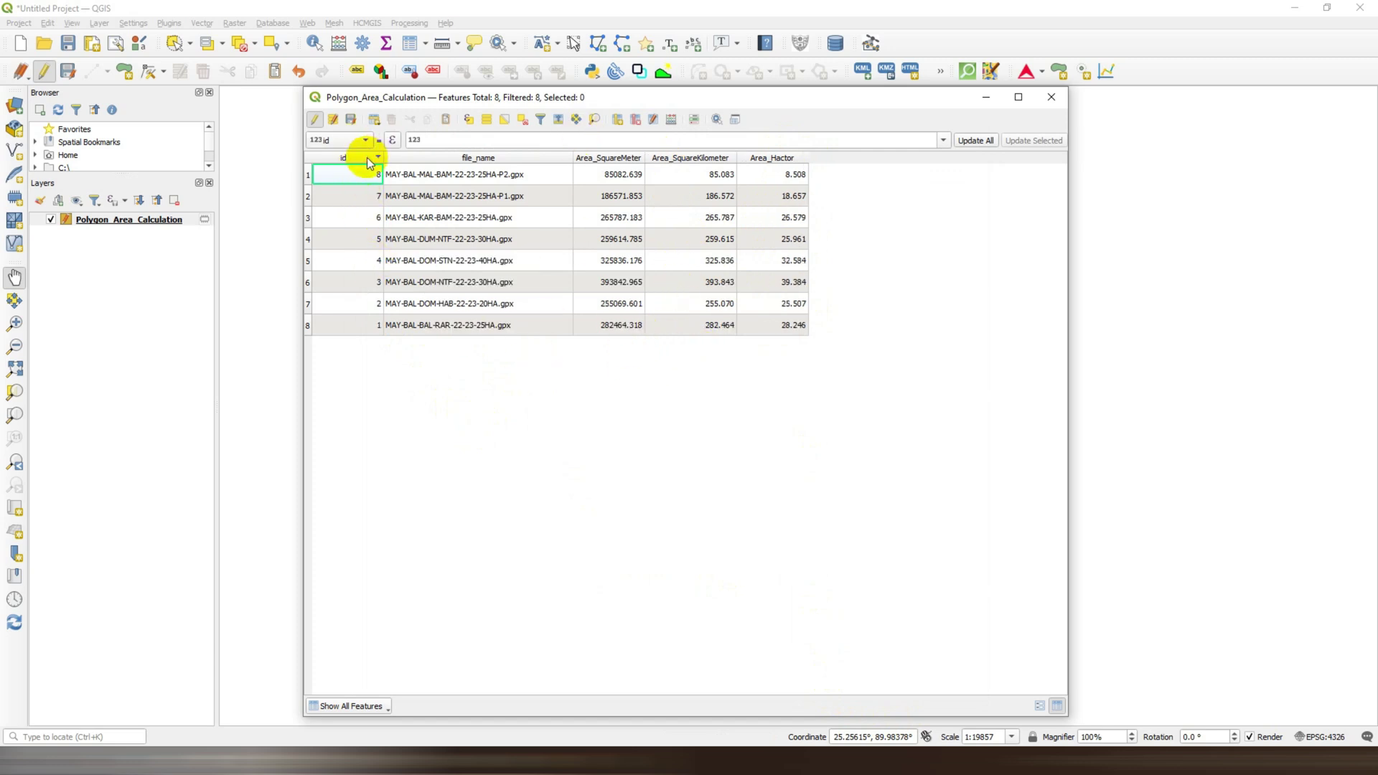